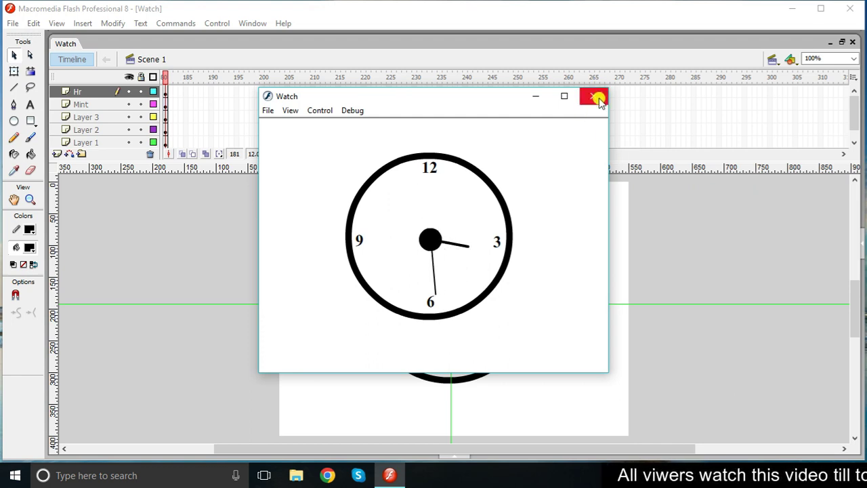
- Close the Watch movie preview and create a new Flash Document
left_click(596, 98)
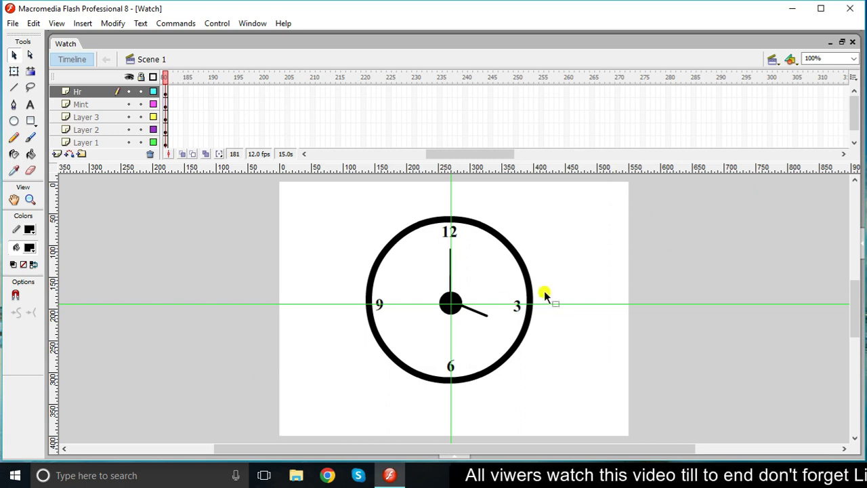
key("ctrl+n")
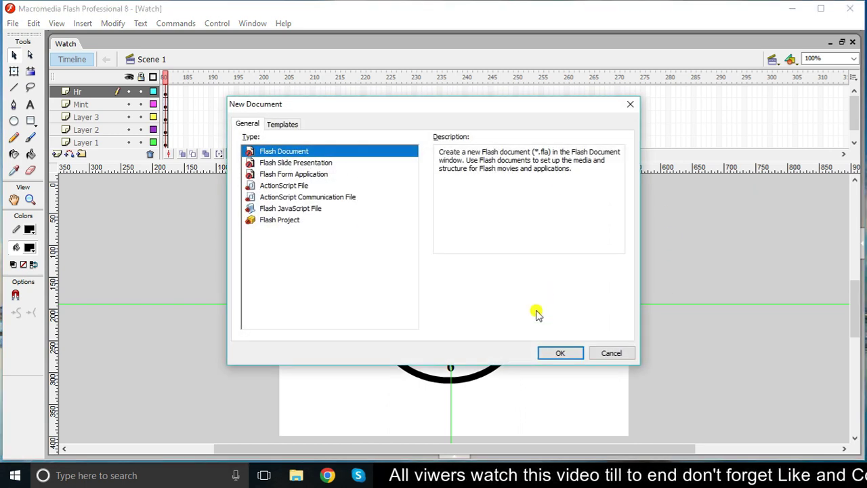
left_click(559, 348)
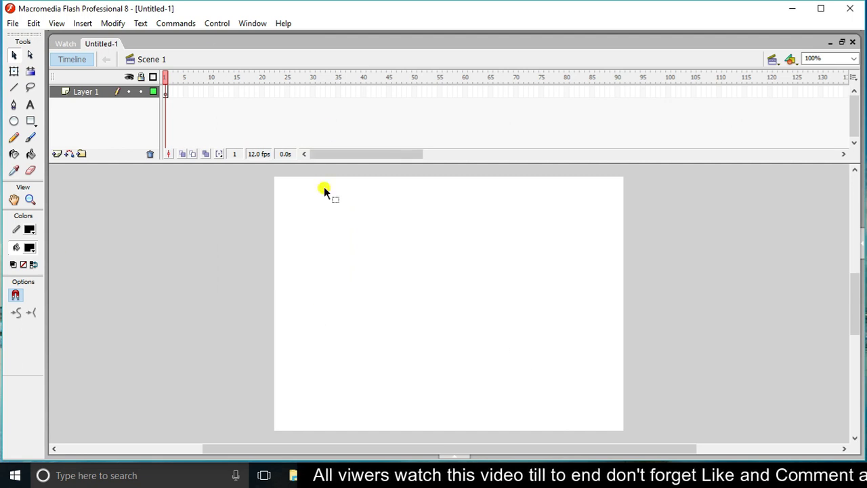
- Rename the only layer in the new document to Frame
double_click(93, 92)
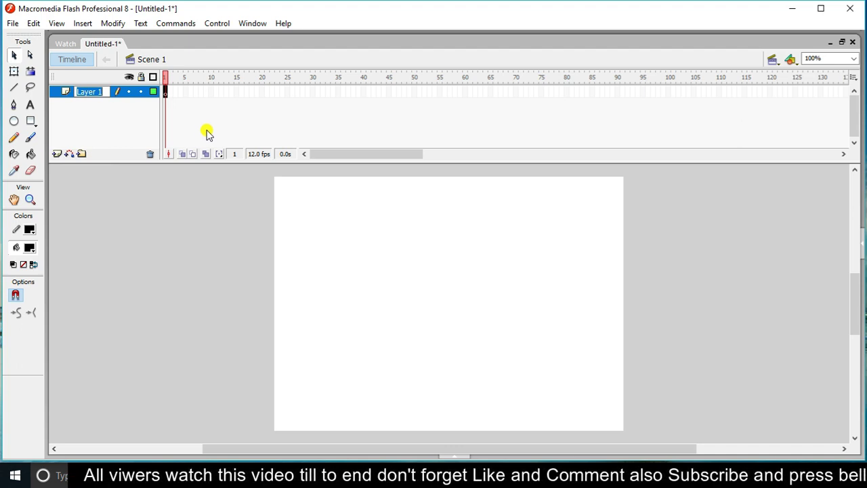
type("Frame")
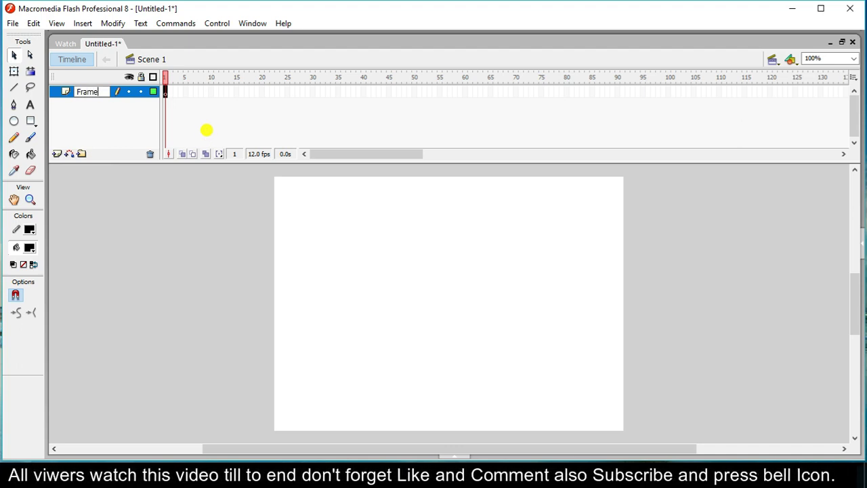
key("Return")
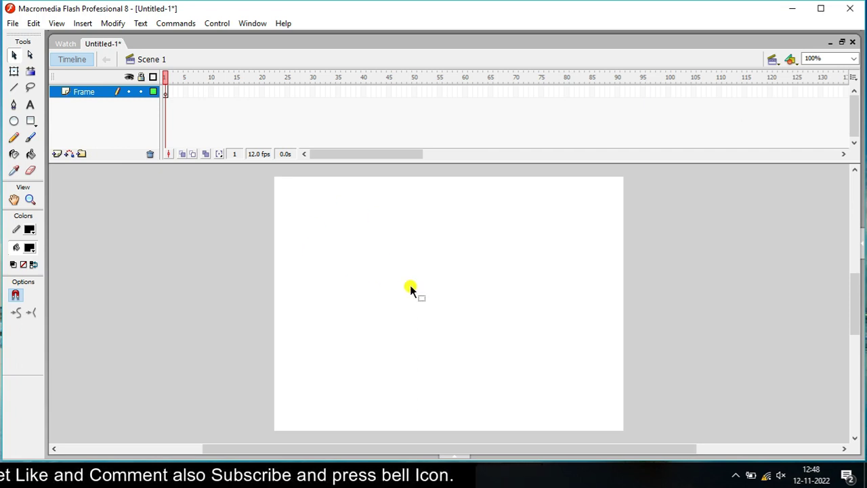
- Draw a circle about 325 px wide in the middle of the stage with a black stroke and no fill
left_click(15, 122)
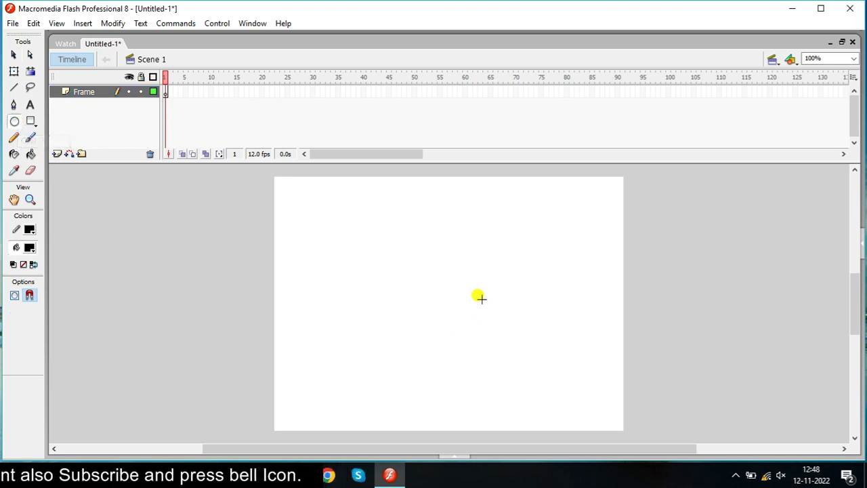
left_click_drag(350, 203, 554, 405)
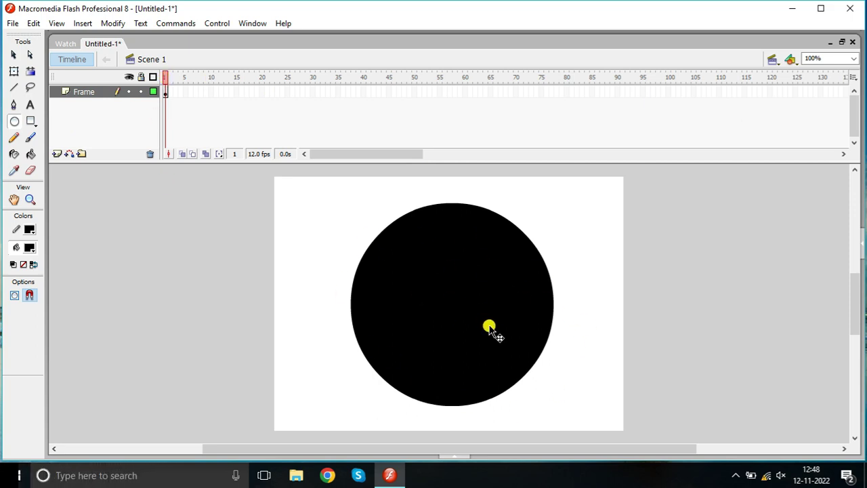
key("ctrl+z")
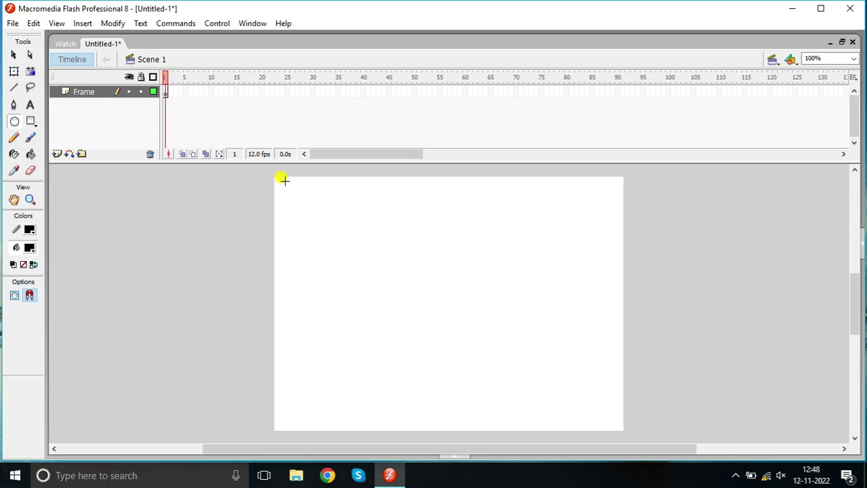
left_click(30, 248)
left_click(178, 265)
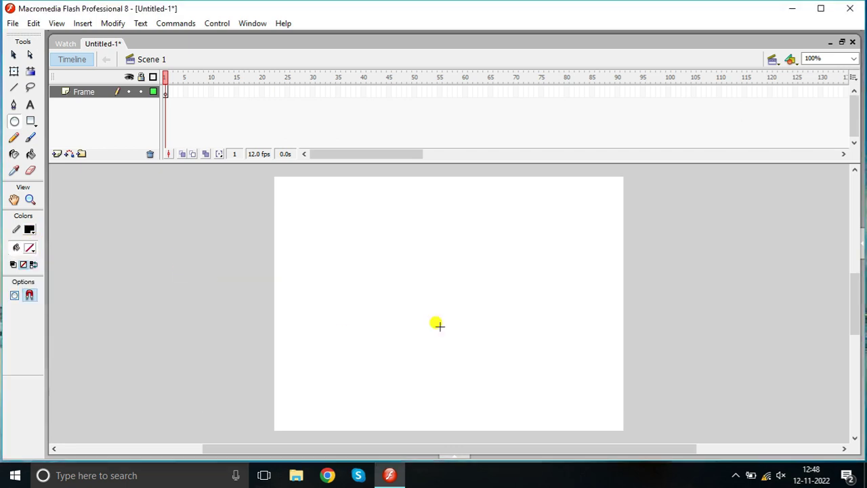
left_click_drag(351, 210, 556, 413)
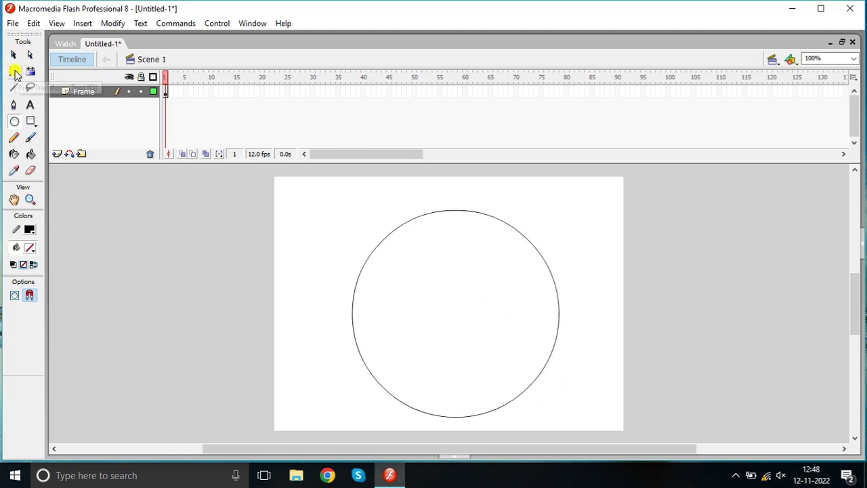
- Select the circle on the Frame layer with Free Transform and move it slightly up to about Y 39
left_click(14, 72)
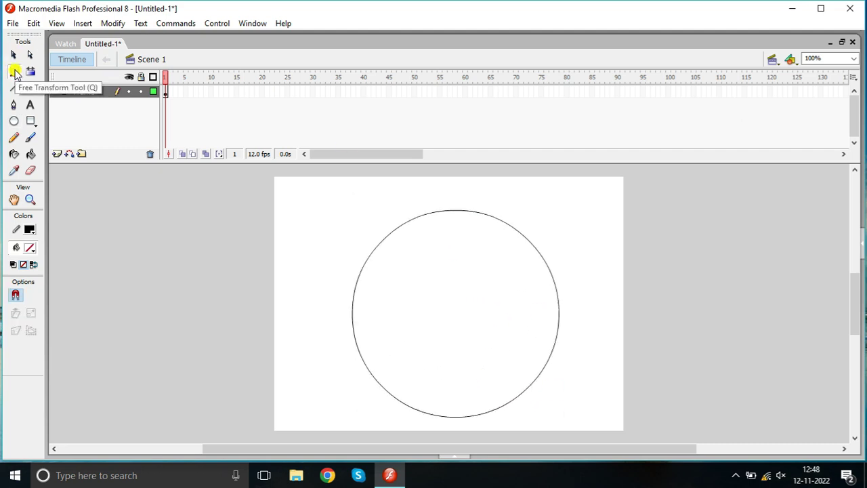
left_click(85, 92)
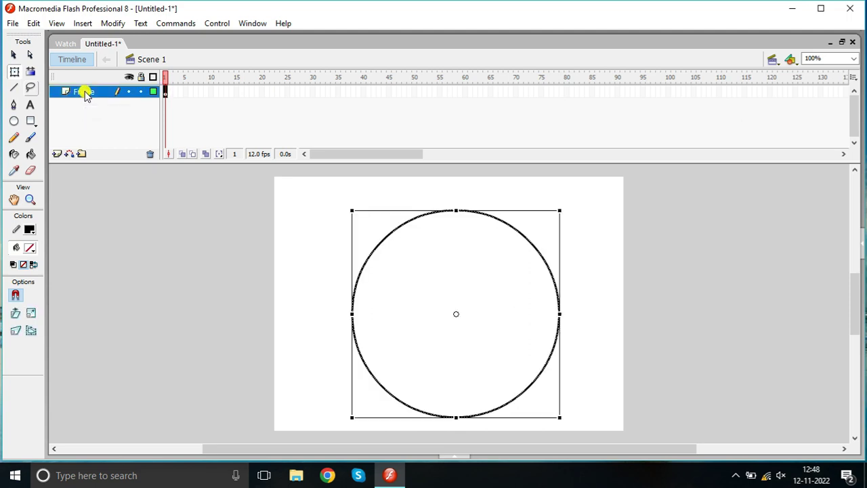
left_click_drag(493, 216, 492, 208)
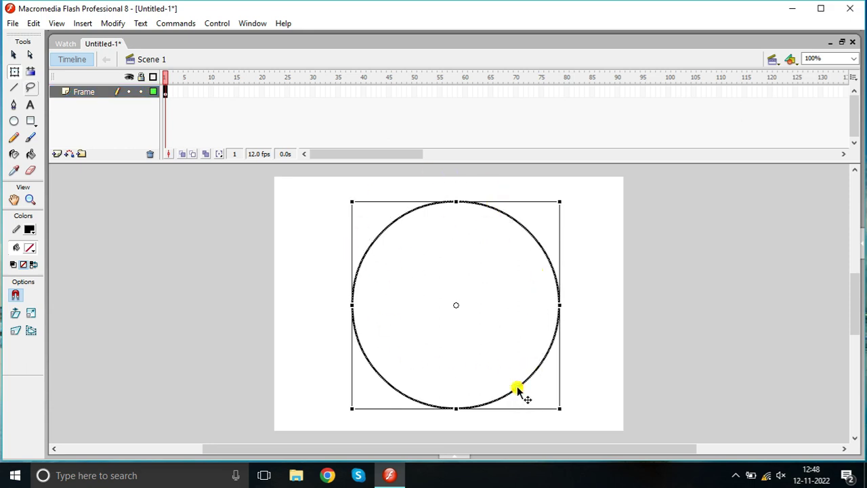
- Set the circle's stroke thickness to 5
left_click(452, 458)
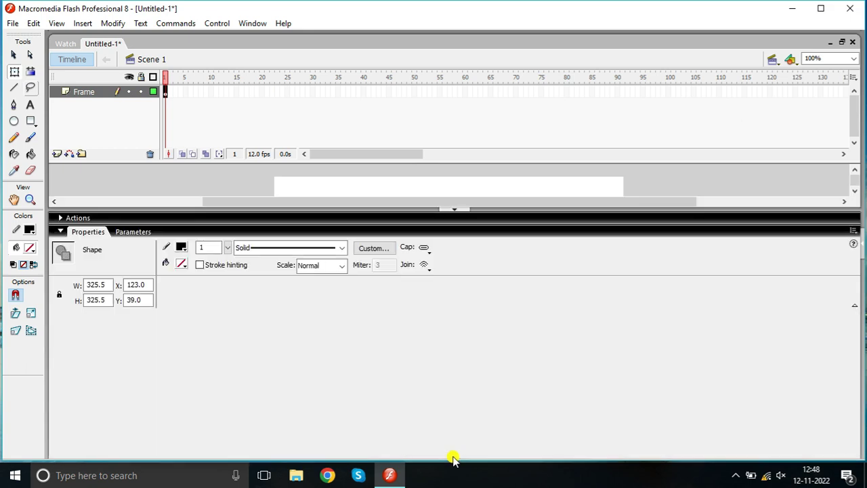
double_click(210, 247)
type("5")
left_click(459, 217)
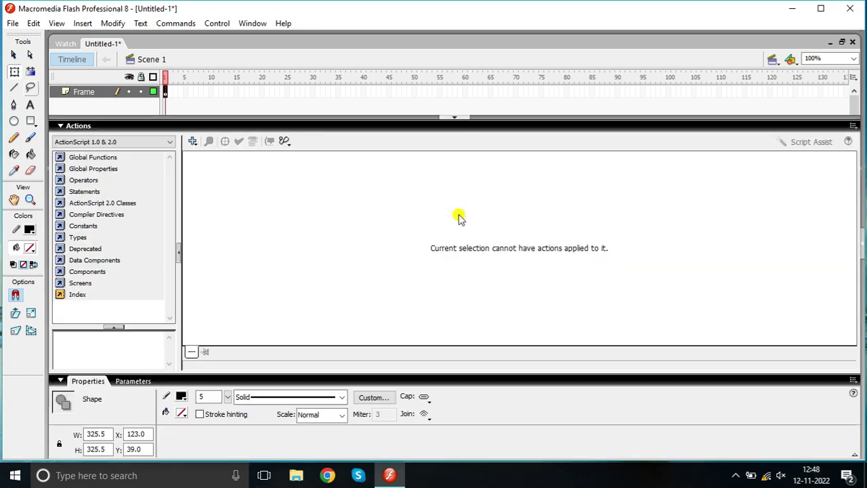
left_click(459, 116)
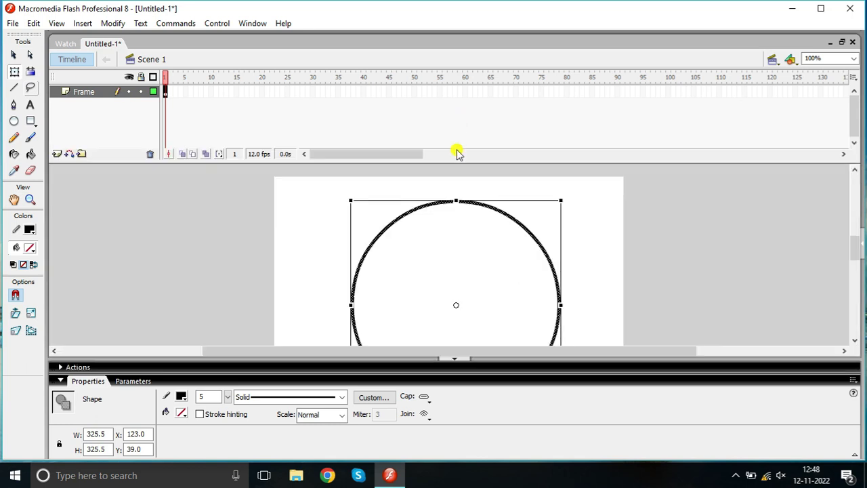
left_click(450, 358)
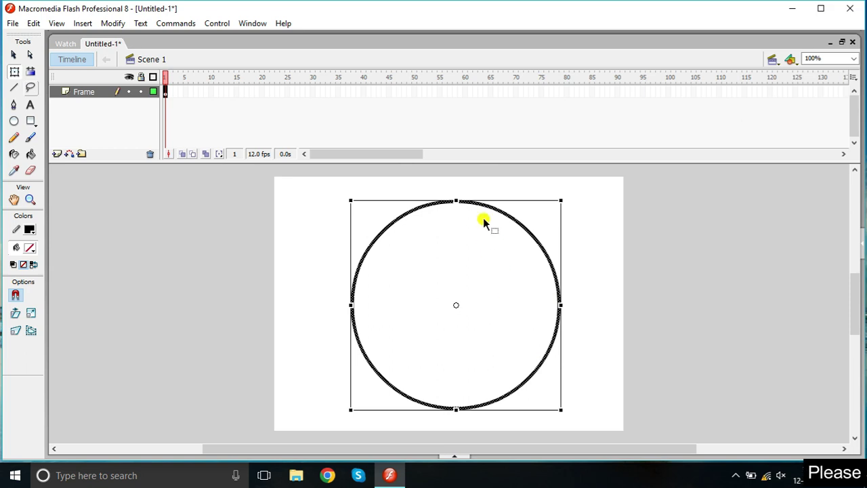
- Nudge the circle left and slightly up to centre it on the stage
key("Left")
key("Left")
key("Left")
key("Left")
key("Left")
key("Left")
key("Left")
key("Left")
key("Left")
key("Left")
key("Left")
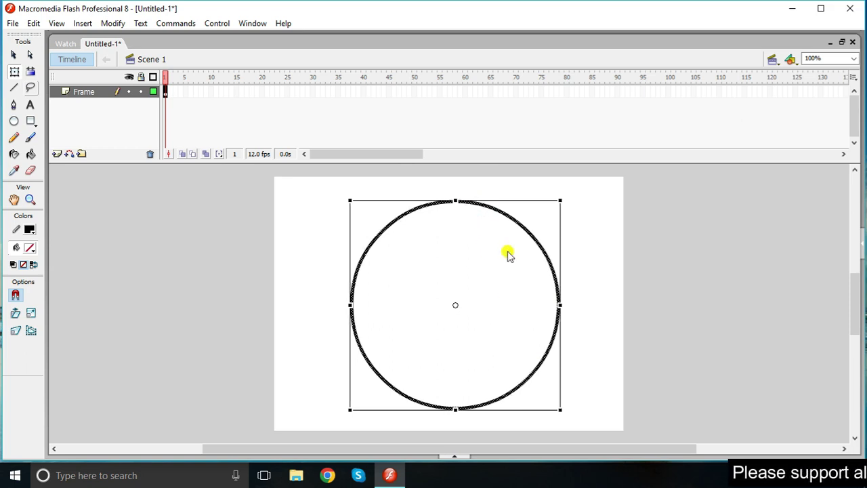
key("Up")
key("Up")
key("Up")
key("Up")
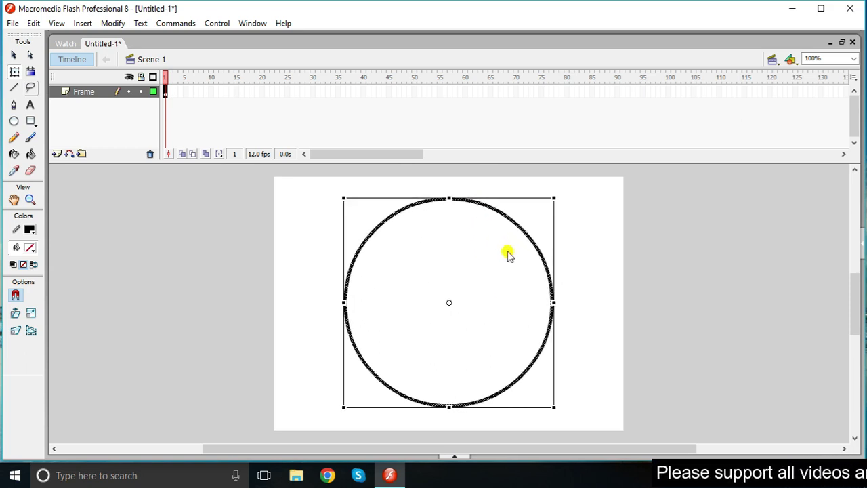
key("Left")
key("Left")
key("Left")
key("Left")
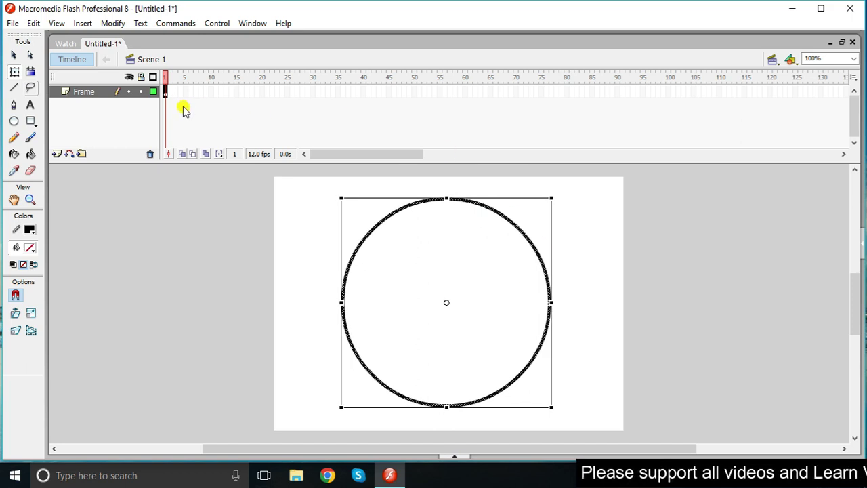
- Show the rulers and place a horizontal and a vertical guide crossing at the circle's centre
left_click(61, 24)
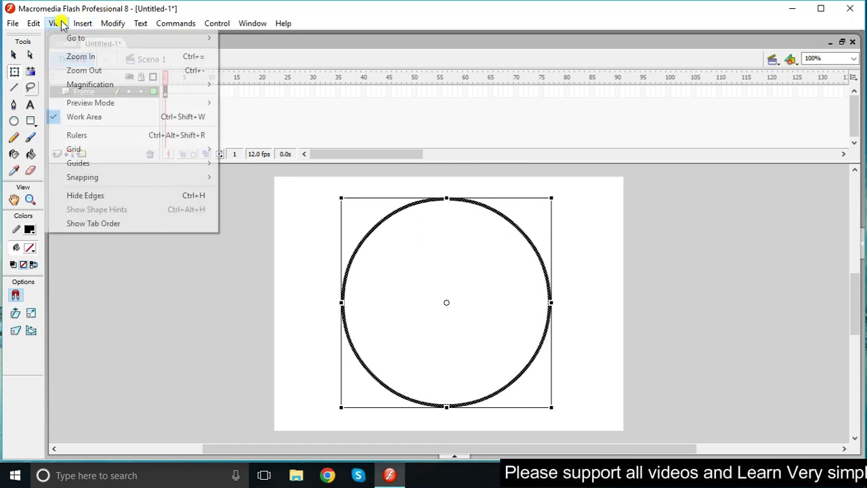
left_click(195, 140)
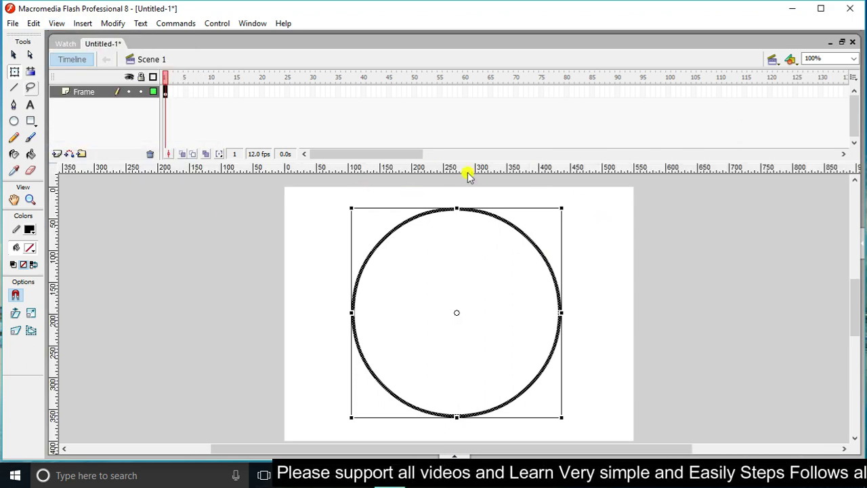
left_click_drag(506, 168, 520, 313)
left_click_drag(51, 359, 456, 372)
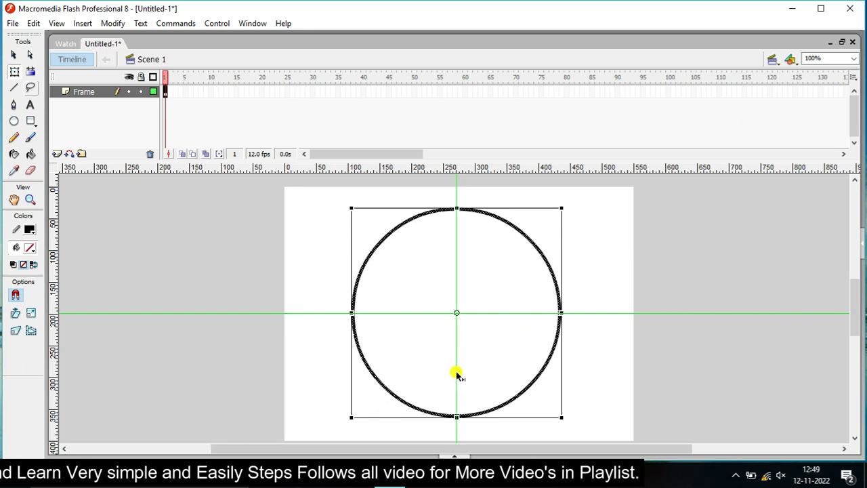
left_click(623, 318)
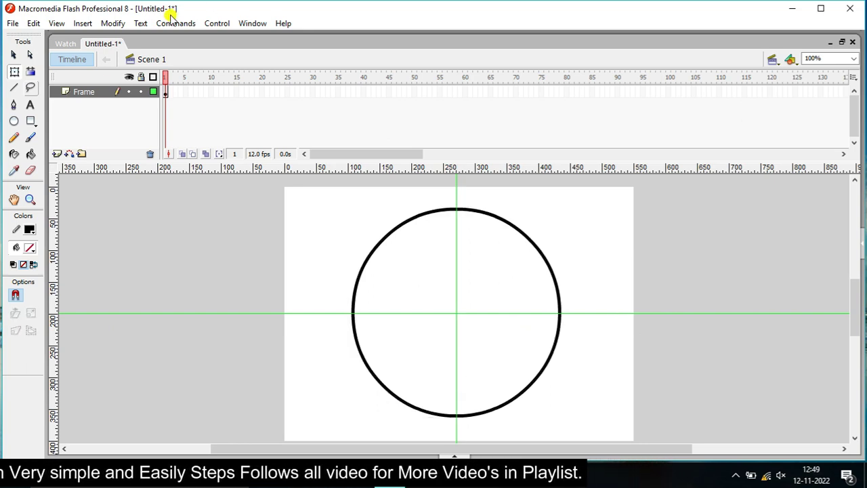
- Add a new layer above Frame and name it center
left_click(59, 153)
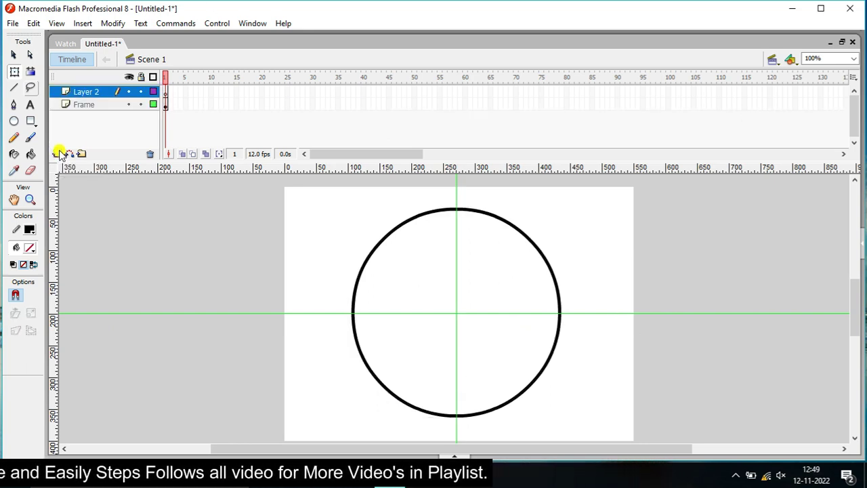
double_click(91, 91)
type("cen")
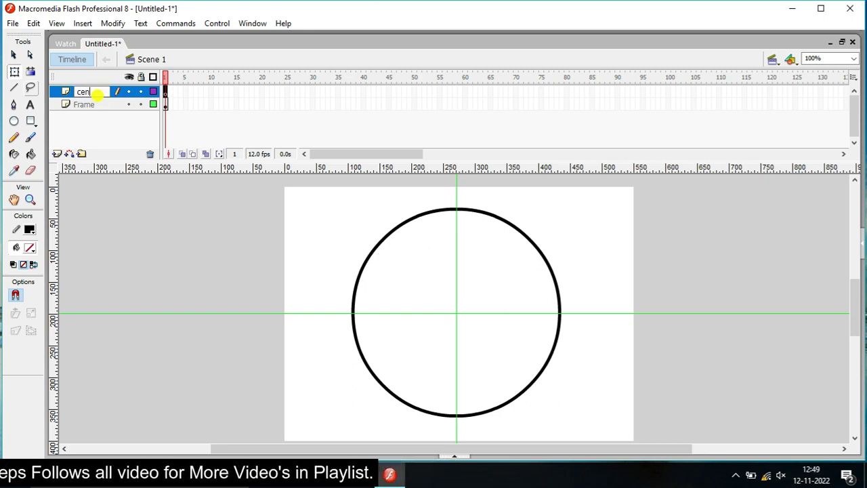
type("ter")
key("Return")
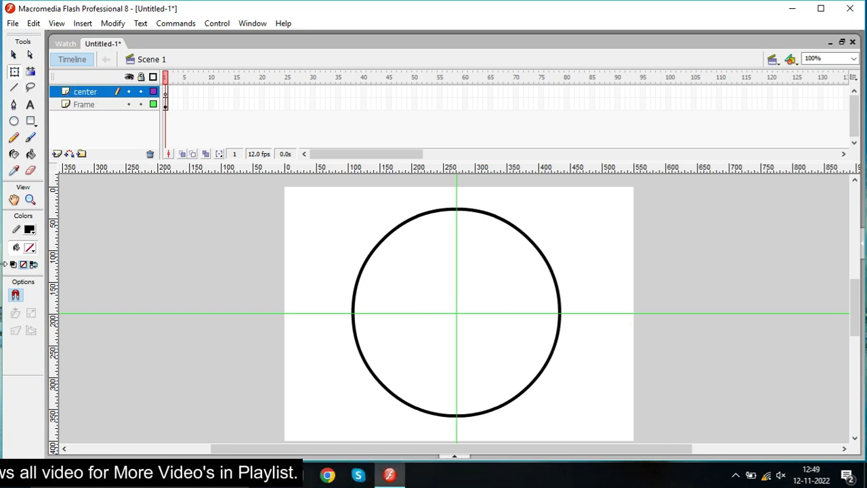
- Draw a small circle with black fill and no stroke near the guide intersection on the center layer
left_click(13, 123)
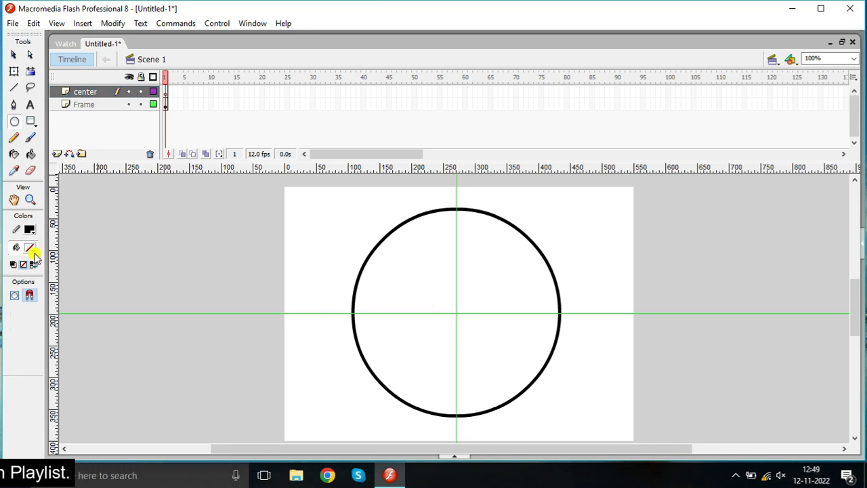
left_click(31, 249)
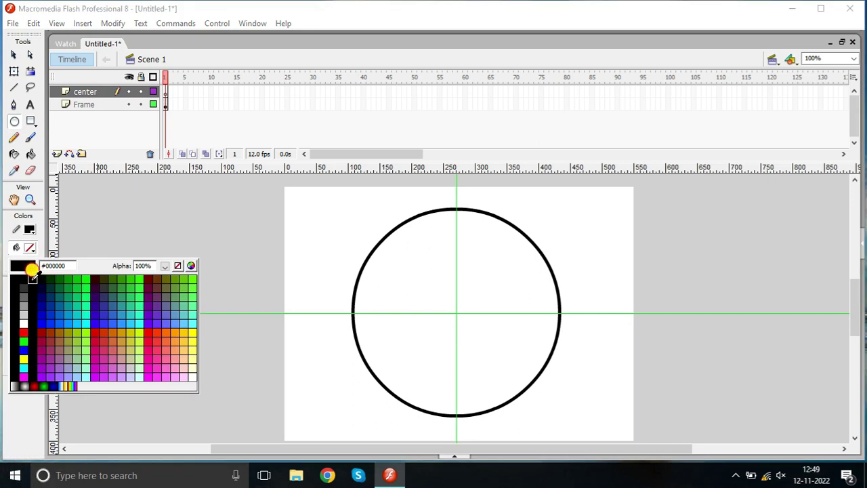
left_click(31, 274)
left_click(31, 230)
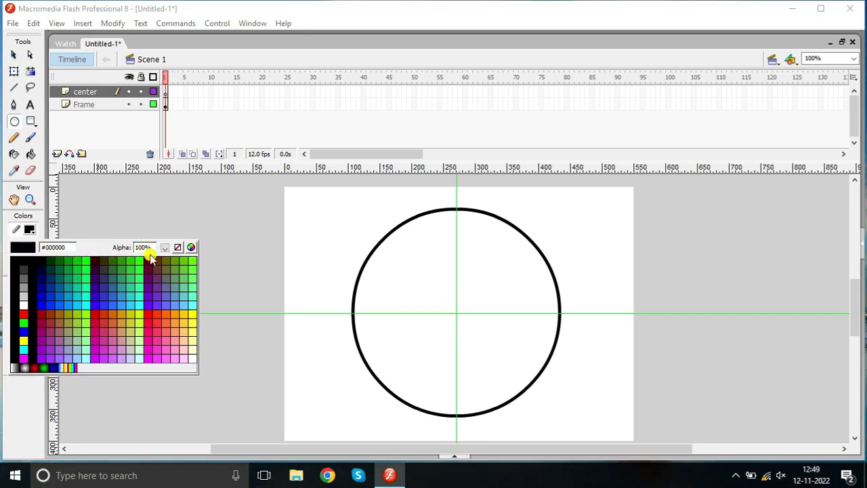
left_click(178, 247)
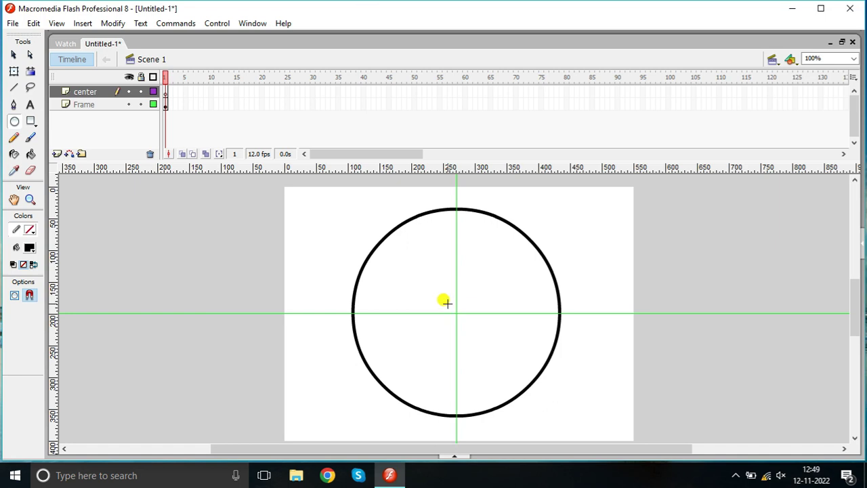
left_click_drag(447, 300, 469, 323)
- Select the small black circle with Free Transform and nudge it left onto the guide intersection
left_click(14, 71)
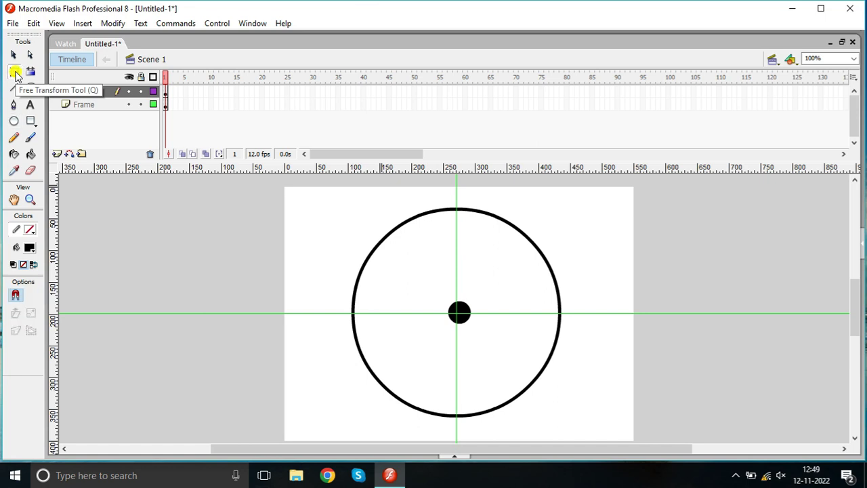
left_click(79, 95)
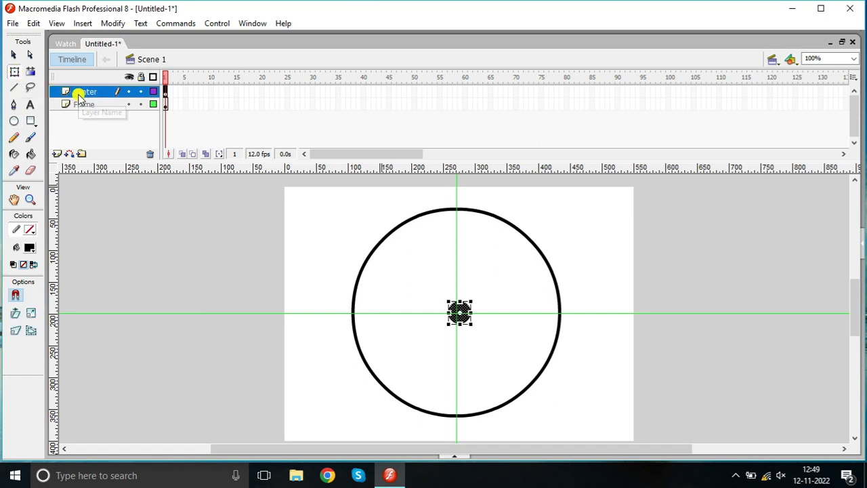
key("Left")
key("Left")
key("Left")
key("Left")
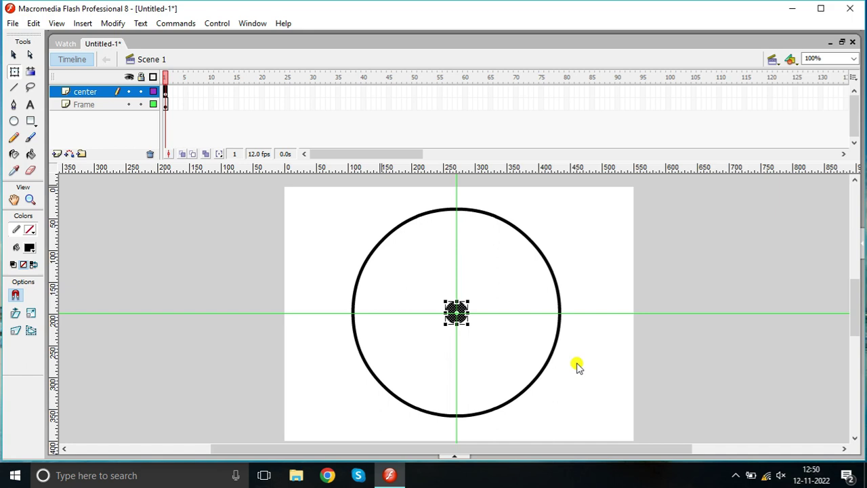
- Add a new layer above center and name it Time
left_click(589, 273)
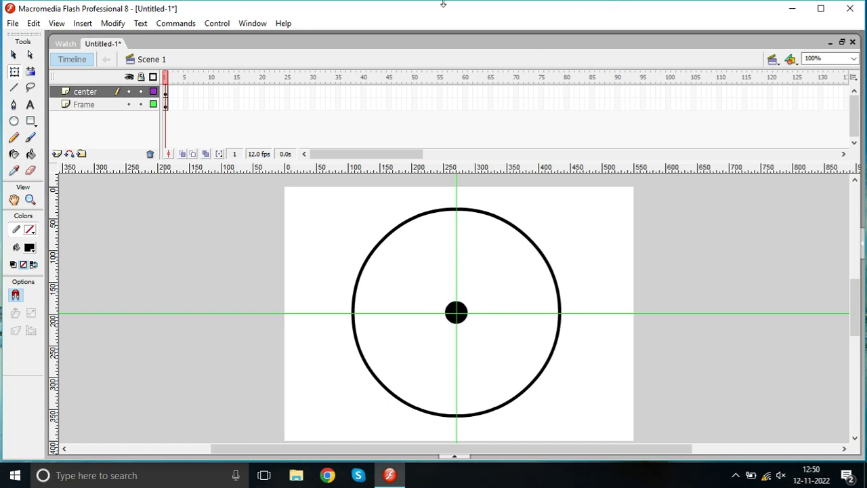
left_click(58, 154)
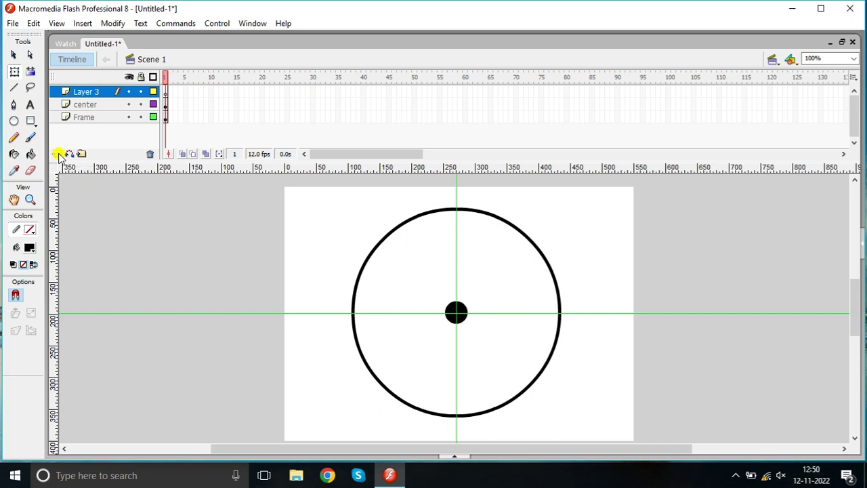
double_click(88, 92)
type("Tim")
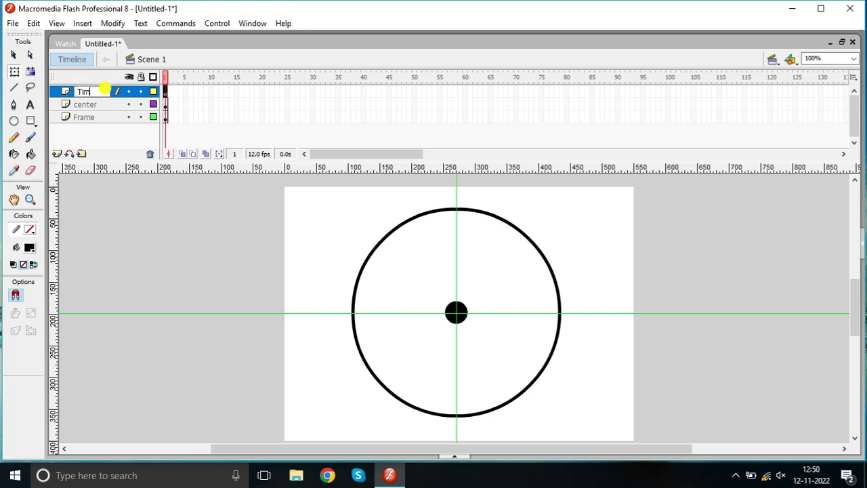
type("e")
key("Return")
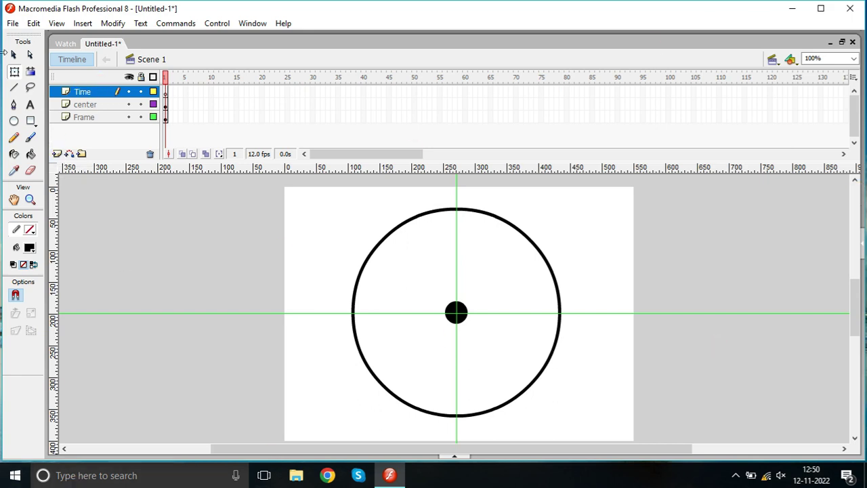
- Create the text 12 in the empty area outside the stage on the Time layer
left_click(30, 104)
left_click(219, 228)
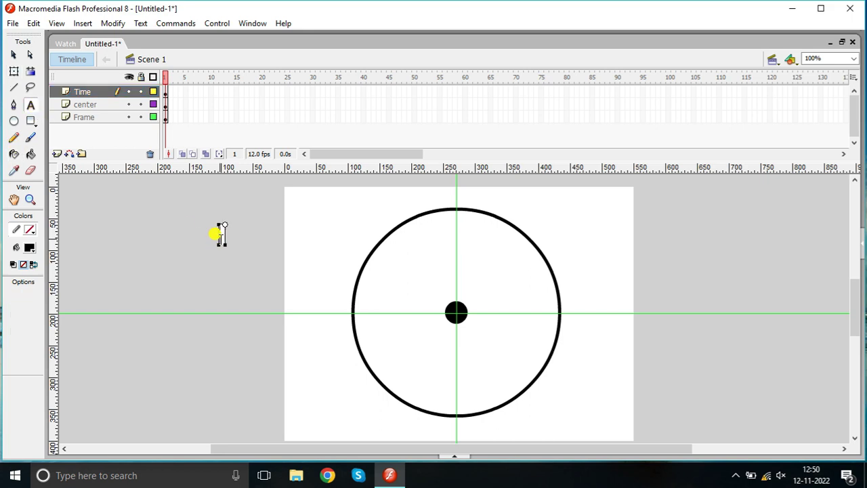
type("12")
left_click(14, 71)
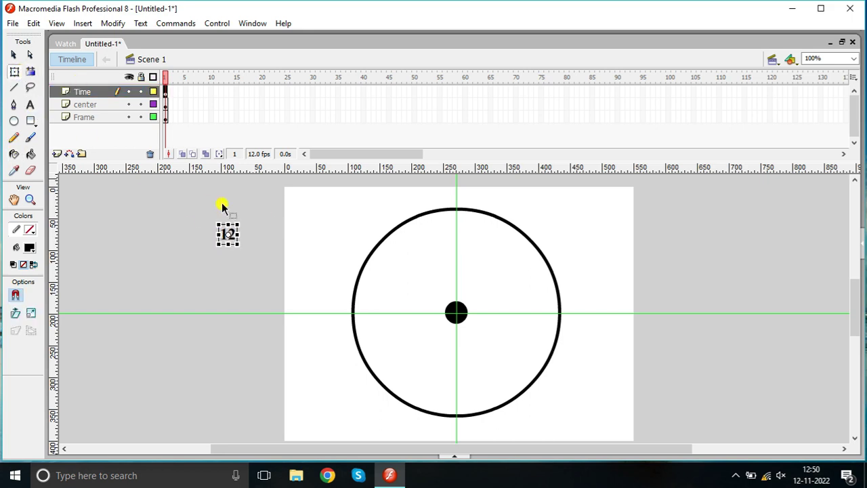
left_click(263, 253)
- Move the 12 to the top inside of the circle and centre it on the vertical guide
left_click_drag(236, 238, 461, 229)
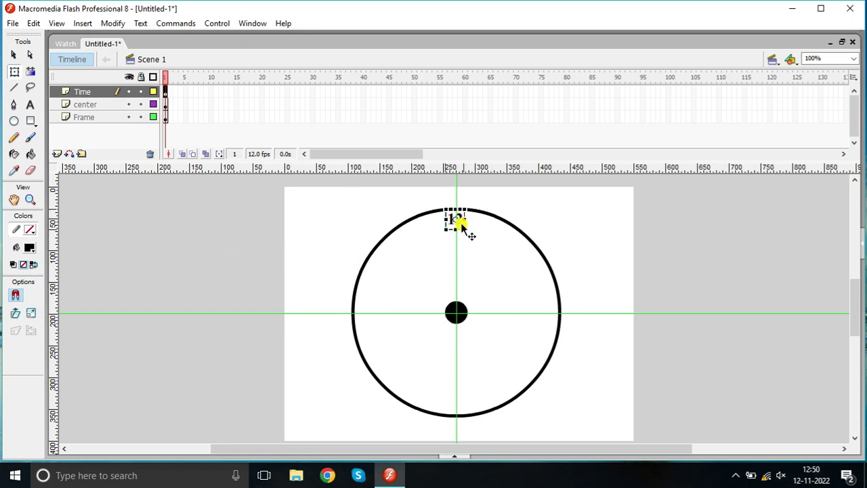
key("Right")
key("Right")
key("shift+Right")
key("shift+Down")
left_click(487, 233)
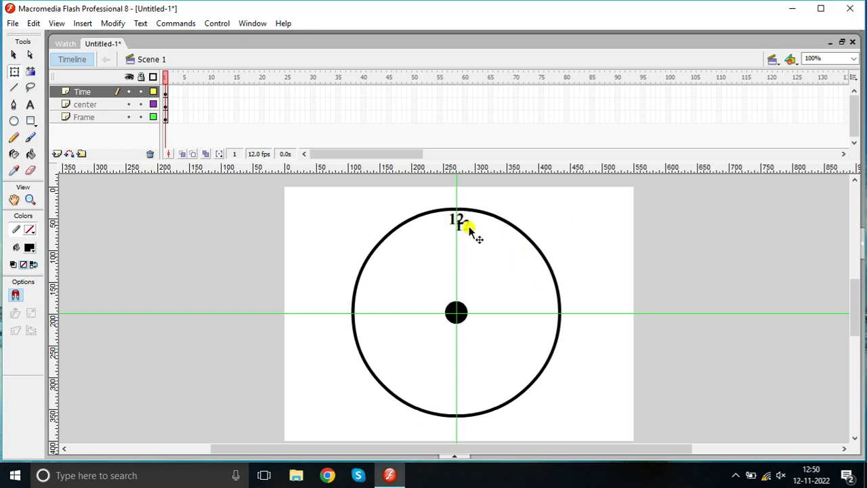
- Place a copy of the 12 on the horizontal guide at the circle's right inner edge and change its text to 3
left_click_drag(468, 230, 552, 317)
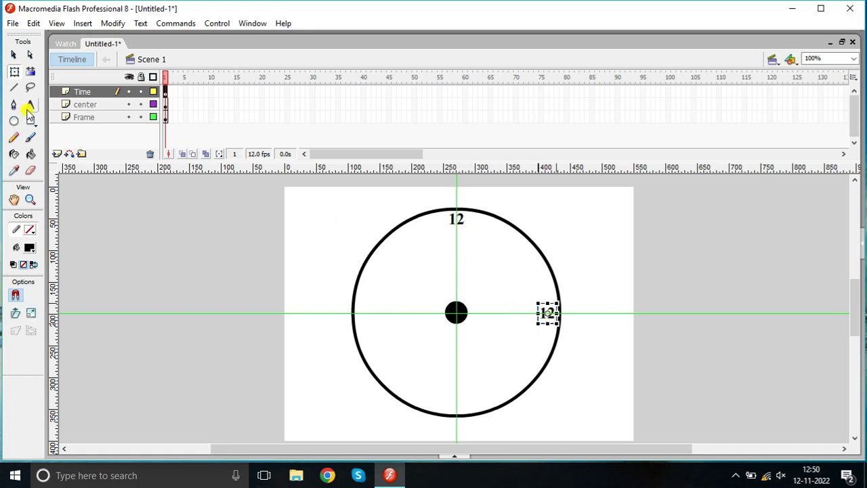
left_click(30, 105)
left_click(540, 313)
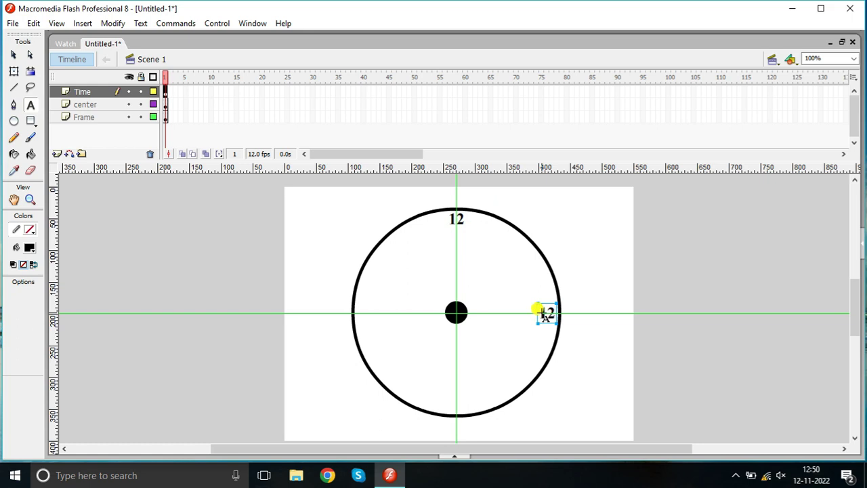
double_click(542, 313)
key("BackSpace")
type("3")
- Nudge the 3 right along the horizontal guide until it sits close to the circle's edge
left_click(13, 71)
key("Right")
key("Right")
key("Right")
key("Right")
key("Right")
key("Right")
key("Right")
key("Right")
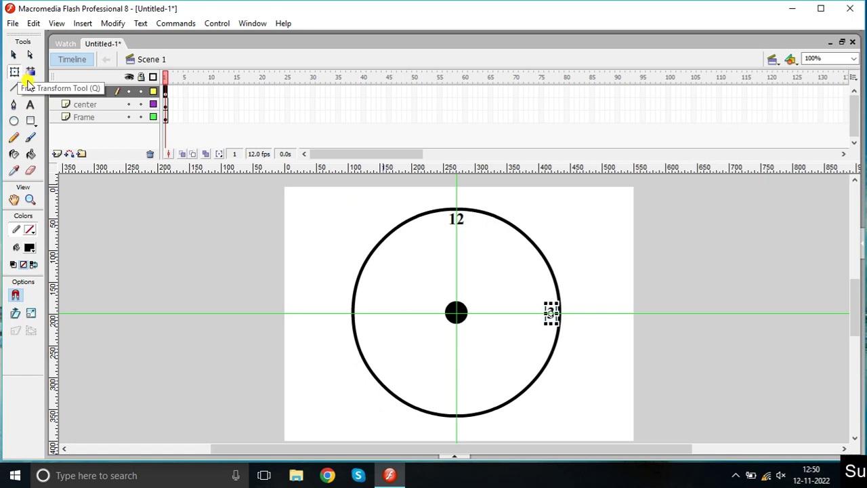
left_click(572, 333)
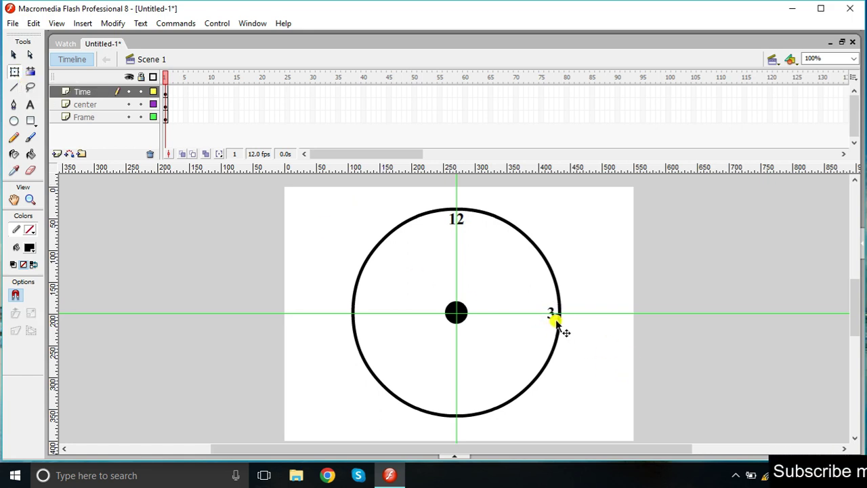
- Place a copy of the 3 on the vertical guide at the circle's bottom inner edge and change its text to 6
left_click_drag(555, 325, 458, 407)
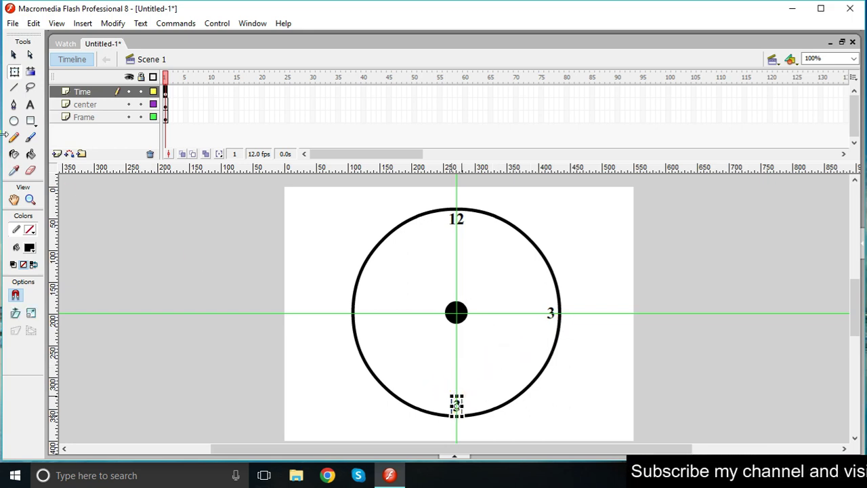
left_click(30, 105)
left_click(452, 400)
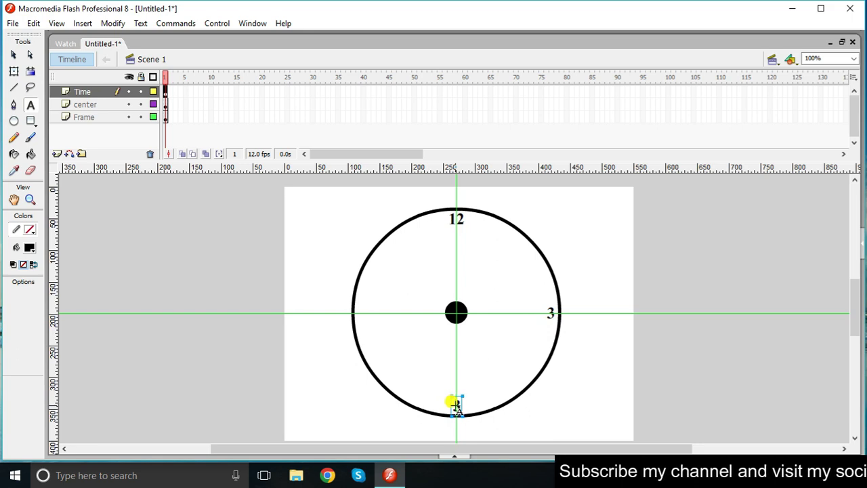
double_click(454, 403)
key("BackSpace")
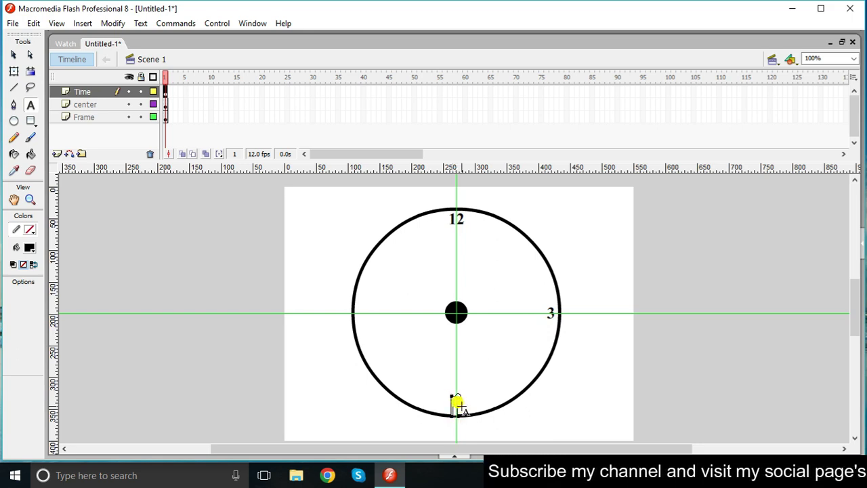
type("6")
left_click(14, 71)
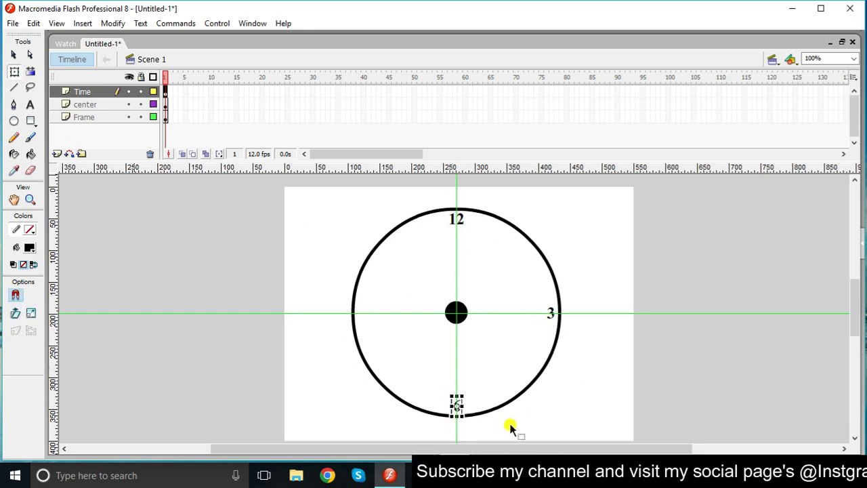
left_click(464, 412)
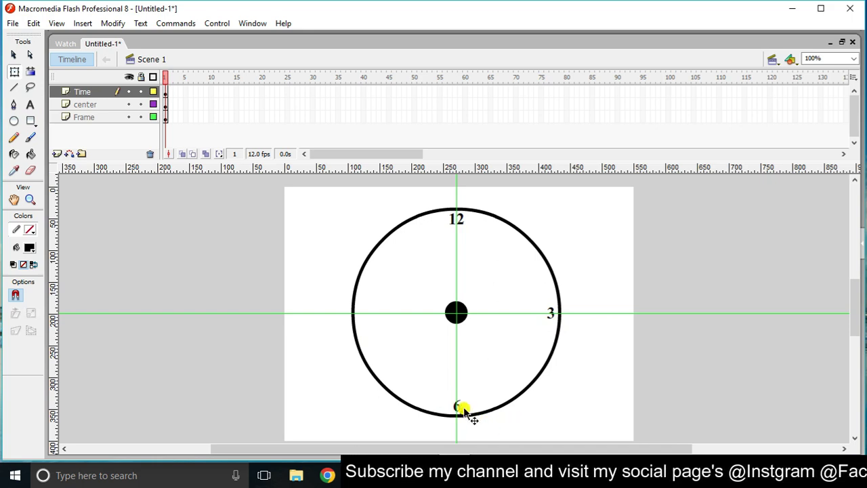
- Place a copy of the 6 on the horizontal guide at the circle's left inner edge and change its text to 9
left_click_drag(464, 411, 363, 322)
left_click_drag(365, 324, 365, 323)
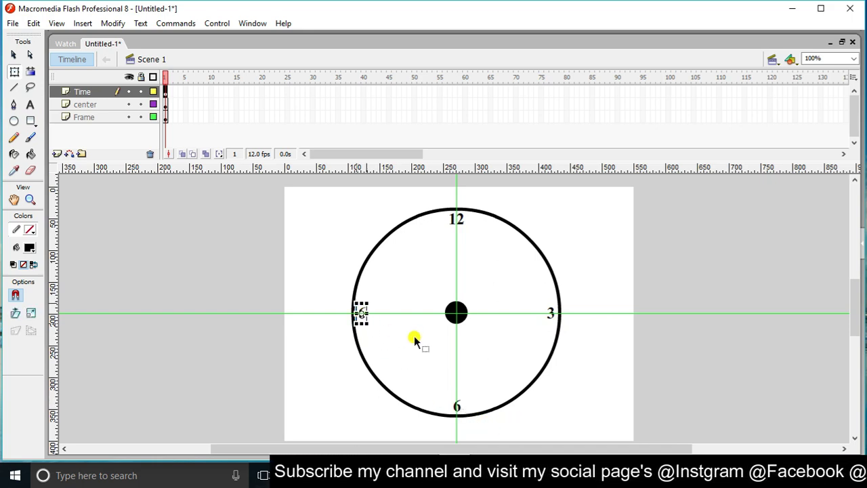
key("t")
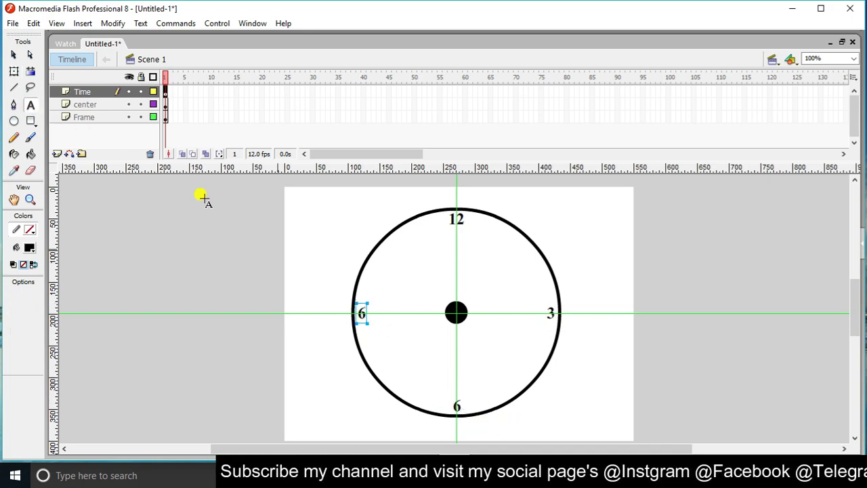
left_click(363, 310)
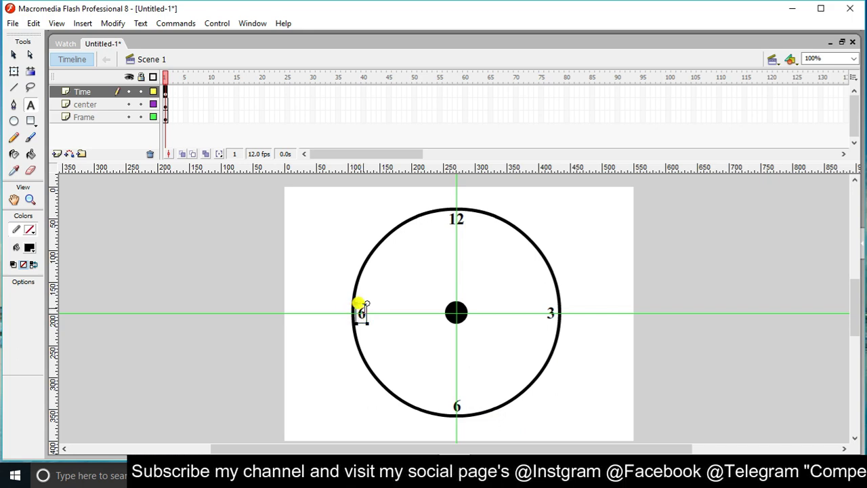
key("BackSpace")
type("9")
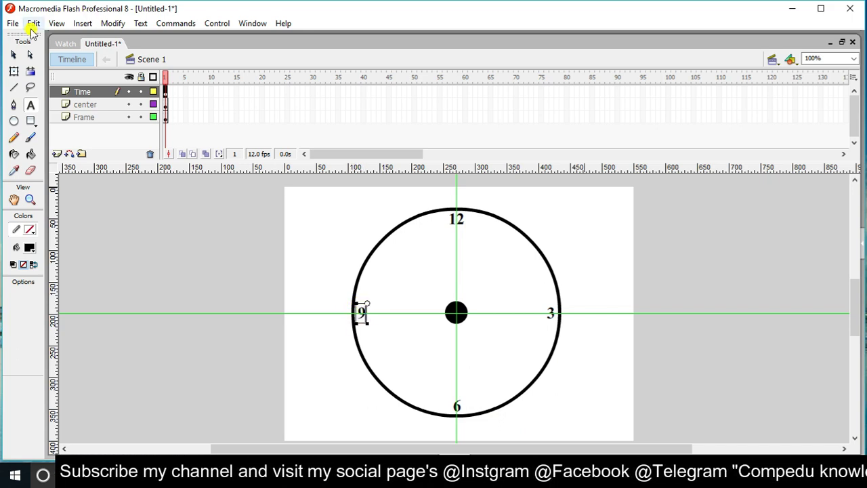
left_click(14, 70)
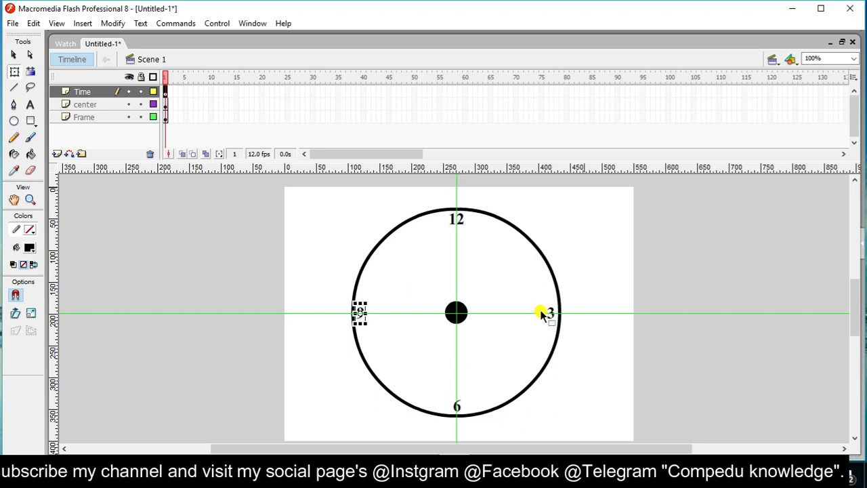
left_click(604, 281)
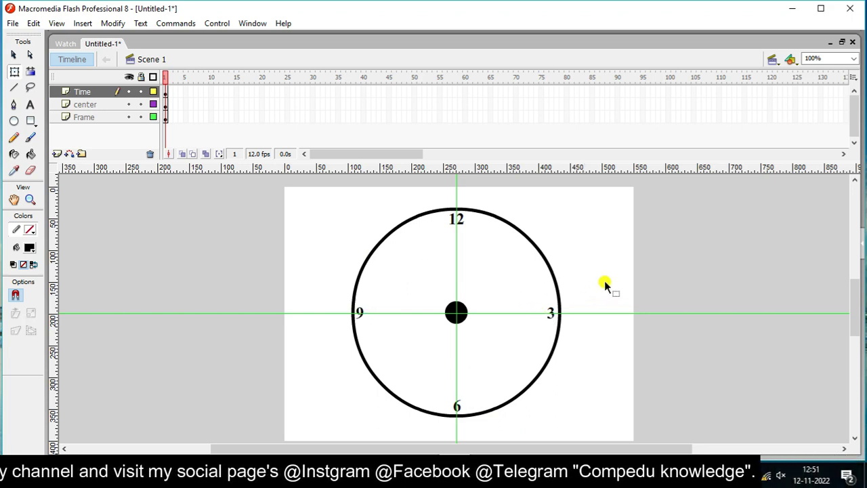
- Add a new layer above Time and name it Minute
left_click(58, 154)
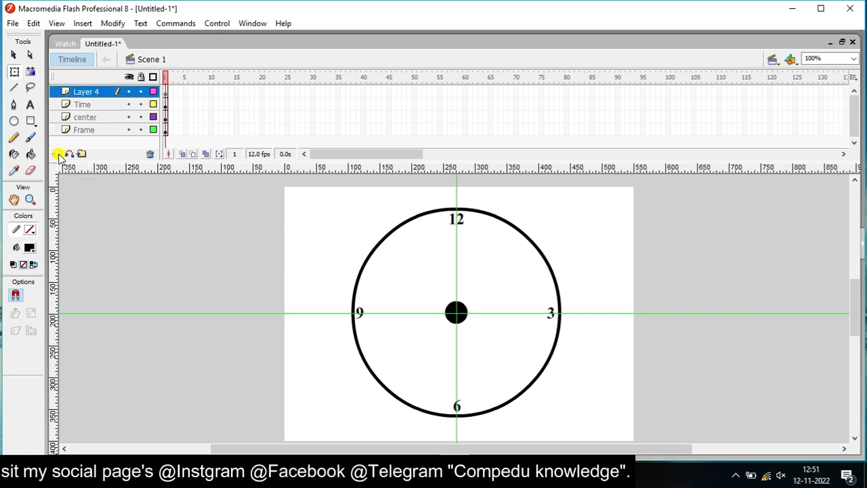
double_click(88, 91)
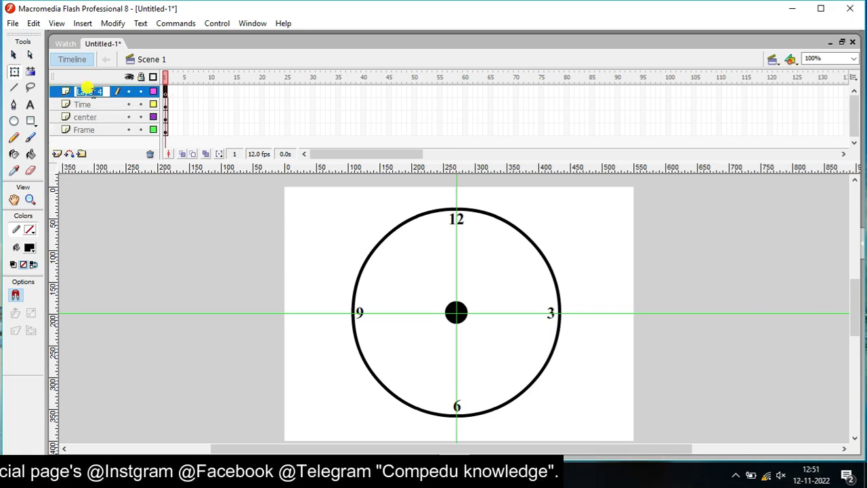
type("Minute")
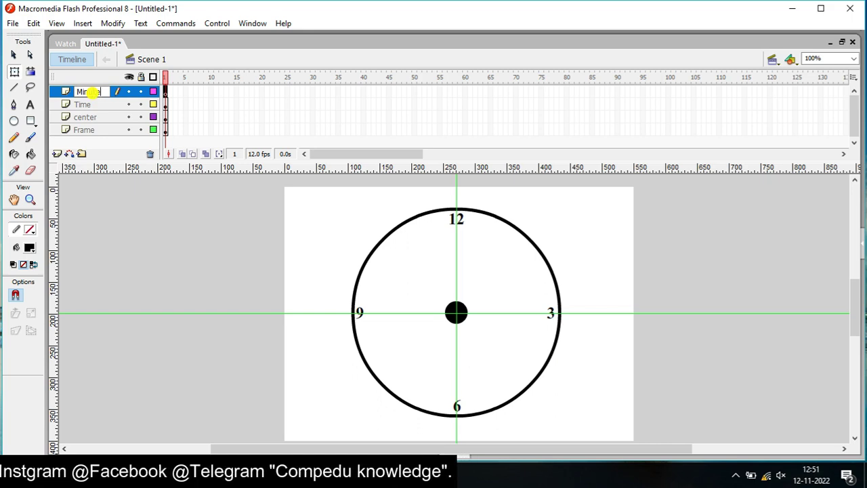
key("Return")
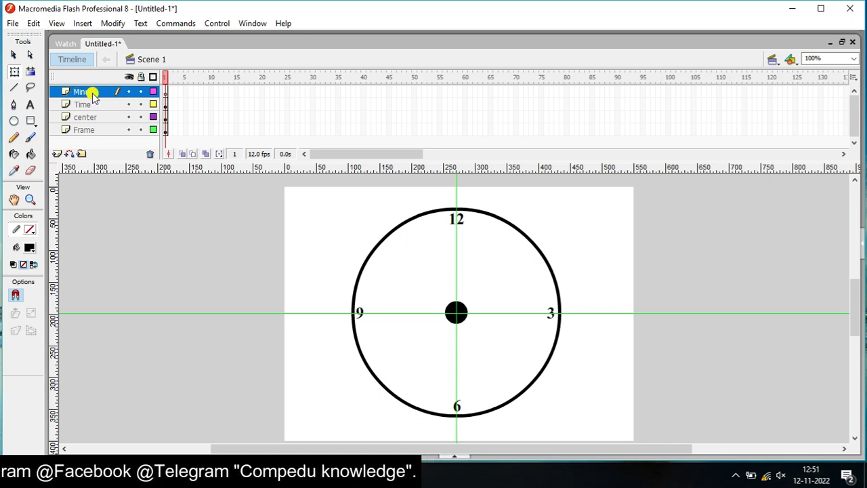
- Draw a vertical black line about 115 px long and move it onto the vertical guide, its lower end at the clock's centre
left_click(14, 88)
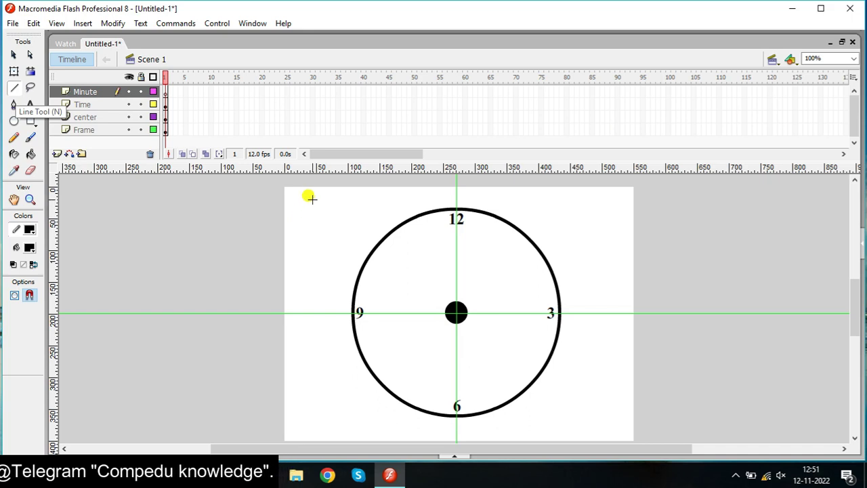
mouse_move(312, 198)
left_mouse_down()
mouse_move(313, 280)
mouse_move(312, 273)
left_mouse_up()
left_click(29, 54)
left_click(313, 232)
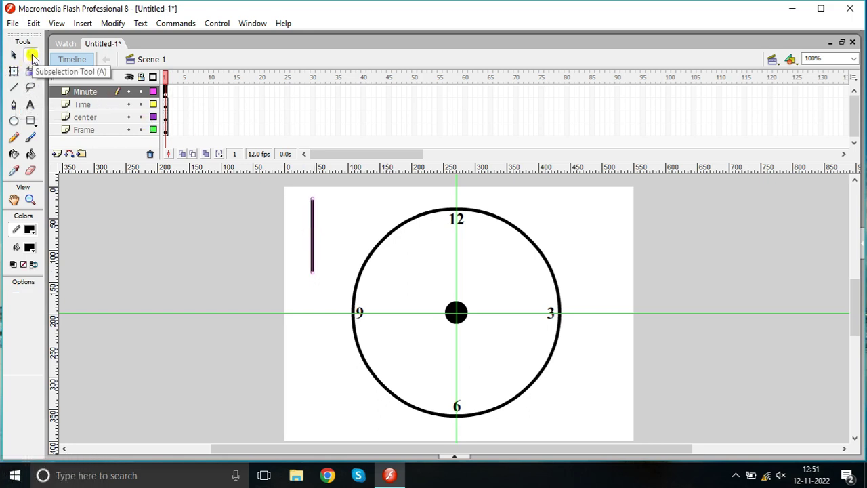
left_click(320, 230)
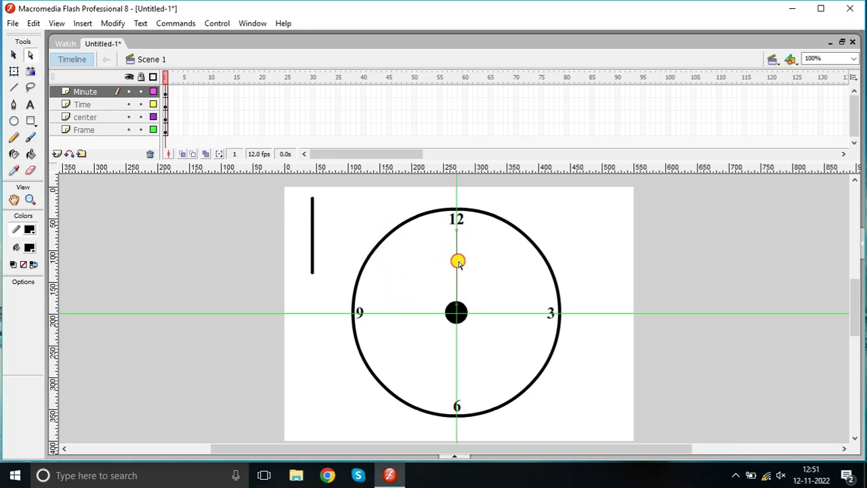
left_click_drag(458, 262, 460, 271)
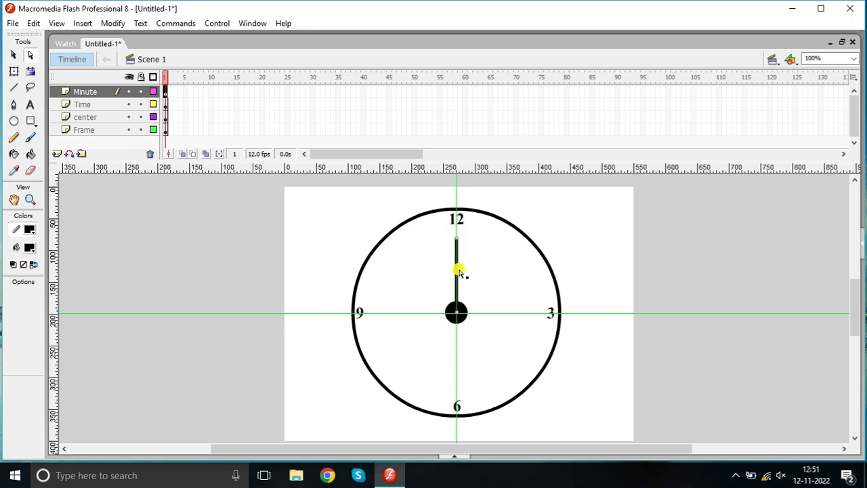
left_click(519, 262)
- Add a layer named Hr above Minute and draw a vertical black line about 80 px long on it, beside the clock
left_click(58, 153)
left_click(13, 87)
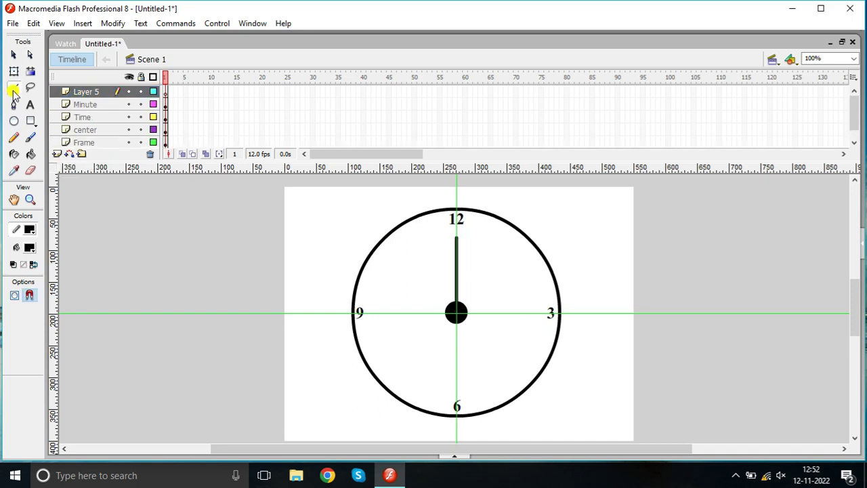
left_click_drag(308, 209, 309, 259)
double_click(87, 91)
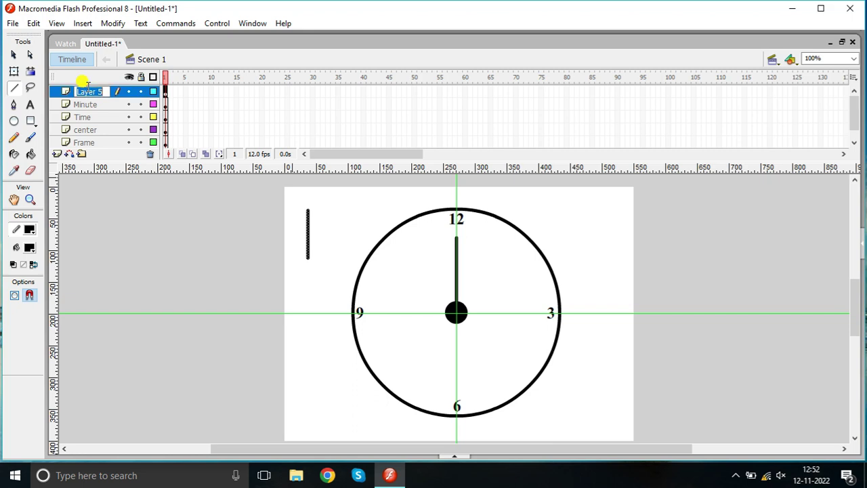
type("Hr")
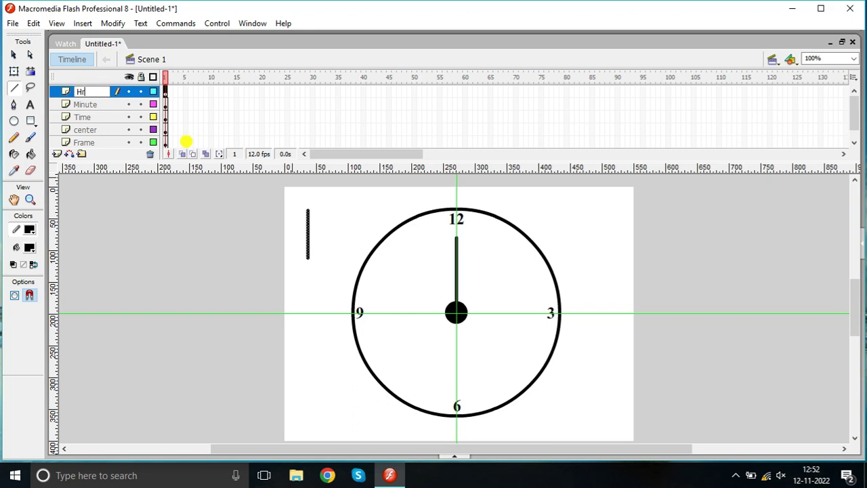
key("Return")
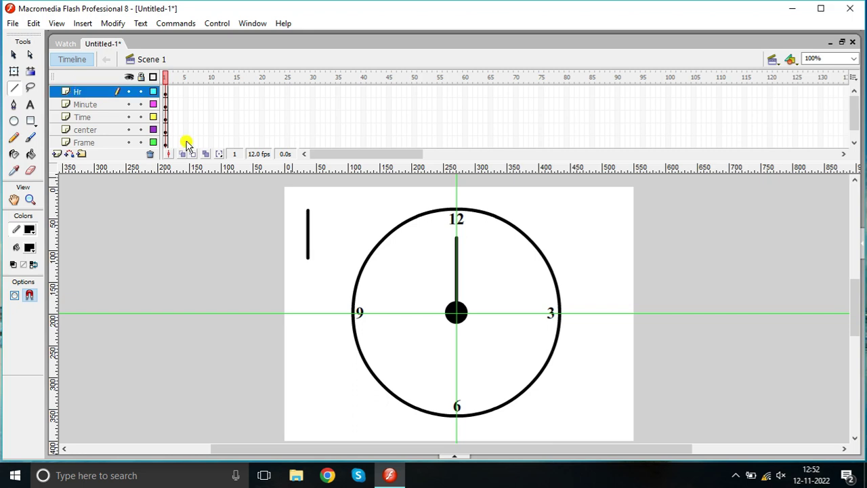
- Move the short Hr line inside the clock face, beside the centre hub, and rotate it 90° to horizontal
left_click(30, 55)
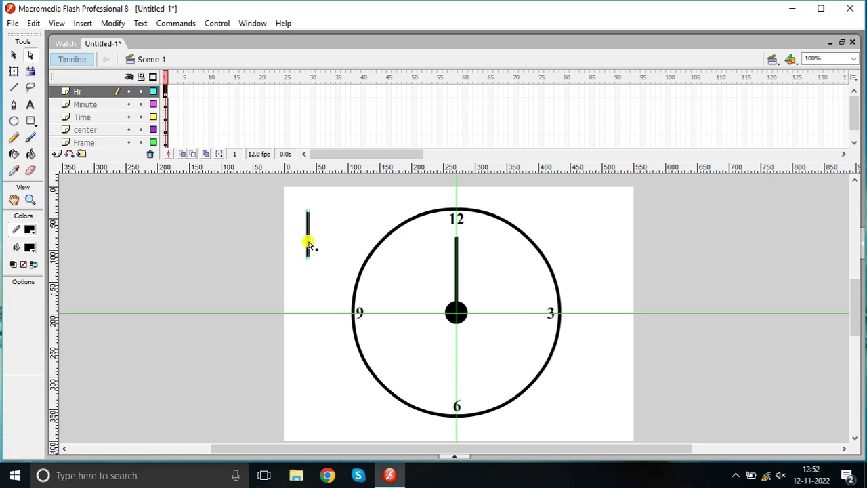
left_click(13, 71)
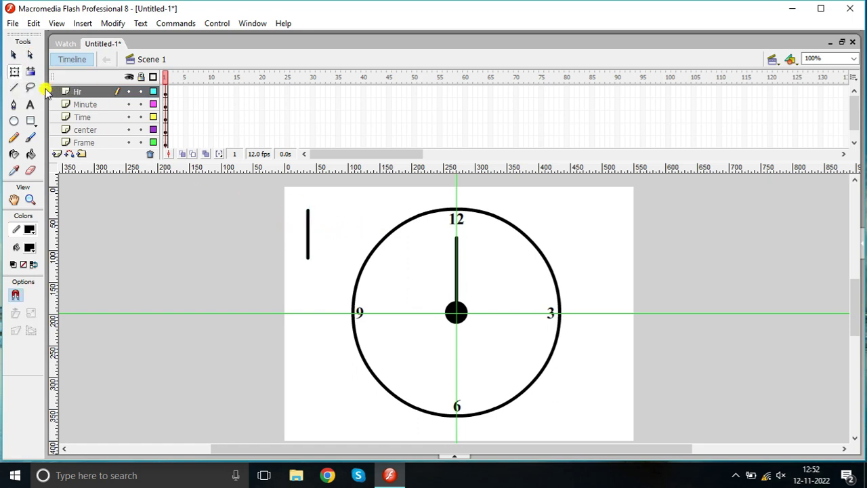
left_click(30, 55)
mouse_move(310, 248)
left_mouse_down()
mouse_move(305, 238)
mouse_move(375, 292)
mouse_move(484, 300)
left_mouse_up()
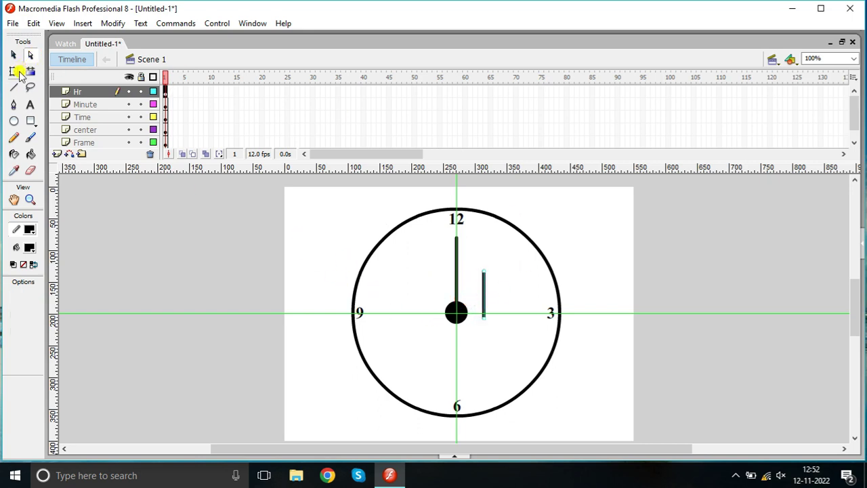
left_click(13, 71)
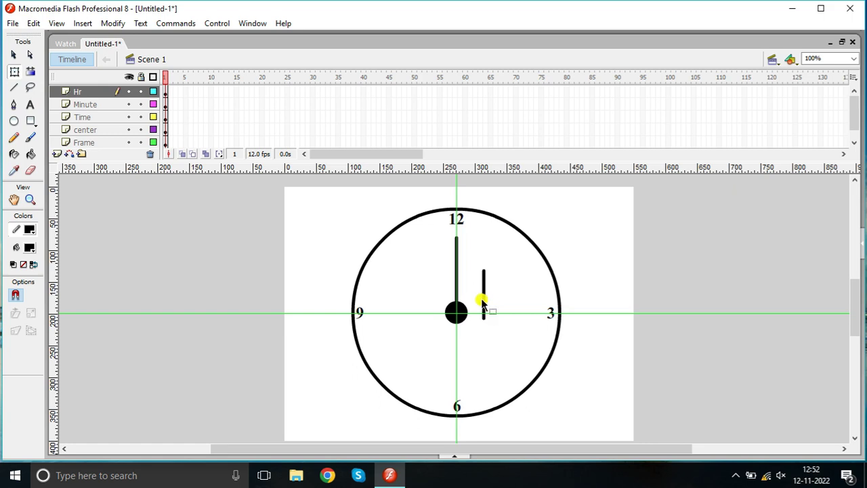
left_click(93, 92)
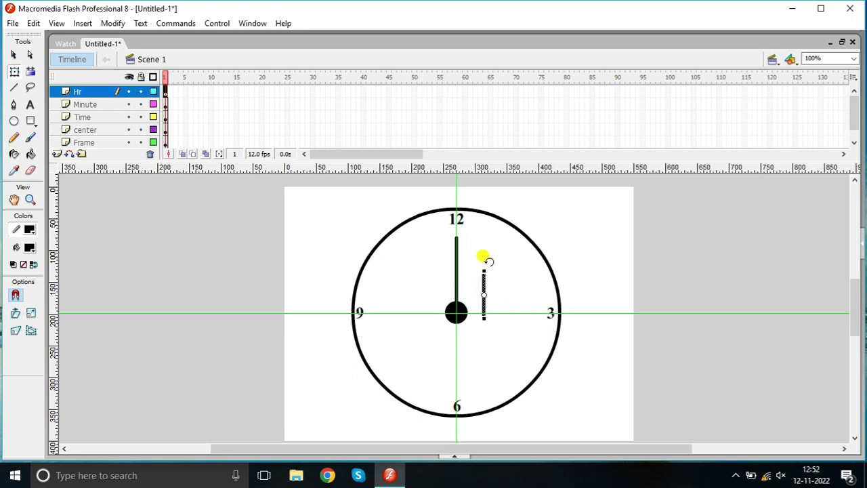
left_click_drag(489, 263, 510, 294)
- Move the horizontal hour hand onto the horizontal guide, its inner end at the clock's centre and its tip pointing to 3
left_click(32, 72)
left_click(30, 54)
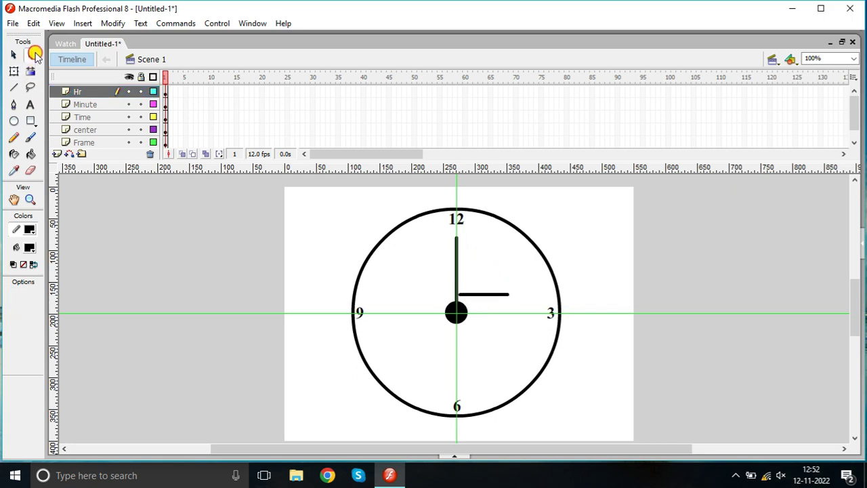
left_click(487, 295)
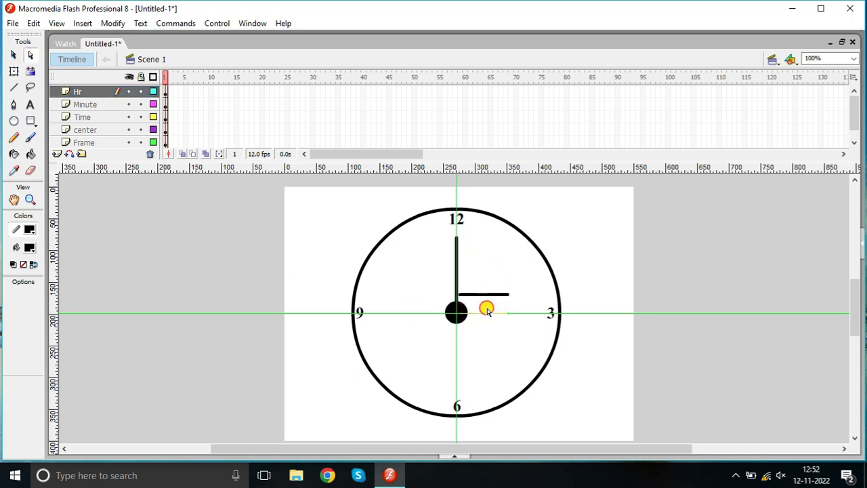
left_click_drag(487, 314, 487, 314)
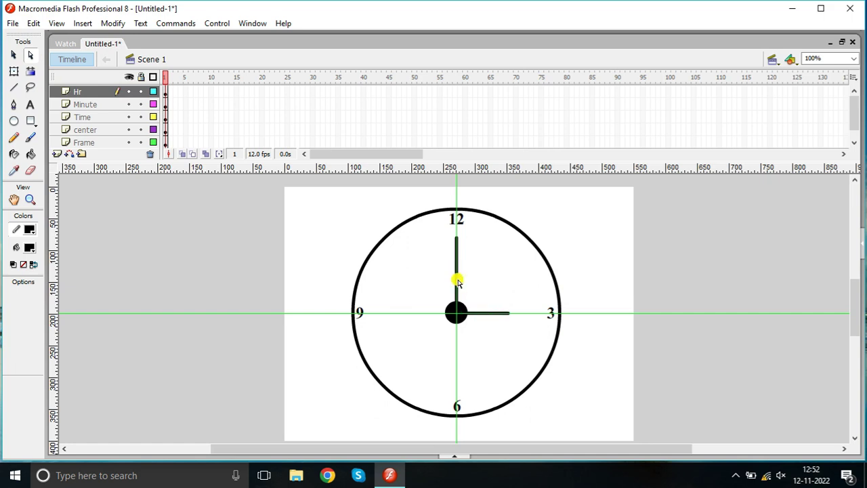
left_click(83, 105)
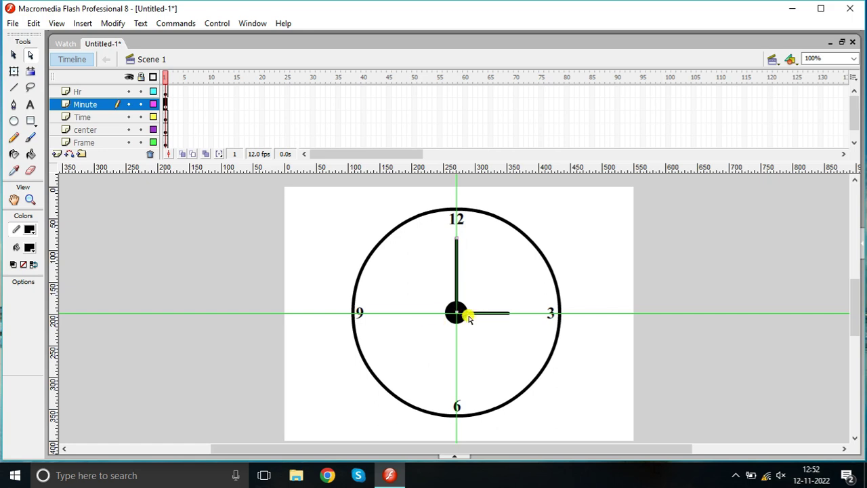
left_click(80, 93)
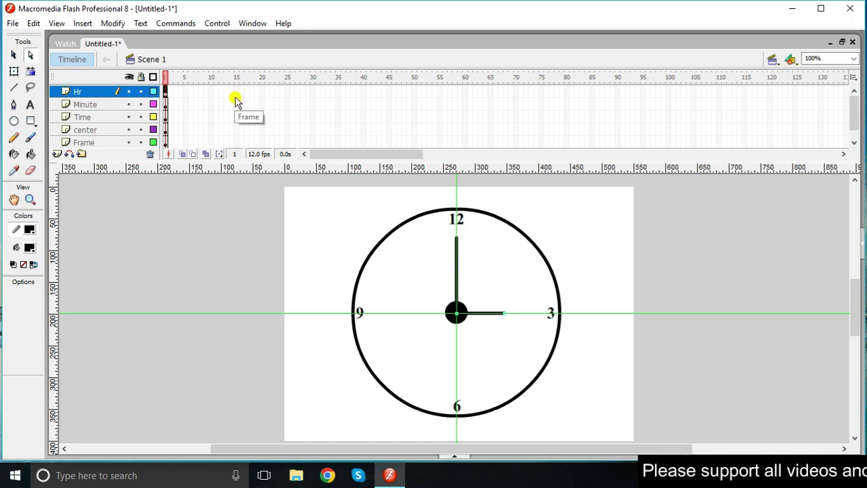
- Create a motion tween on frame 1 of the Minute layer and move the minute hand's transformation point to the clock's centre
left_click(88, 105)
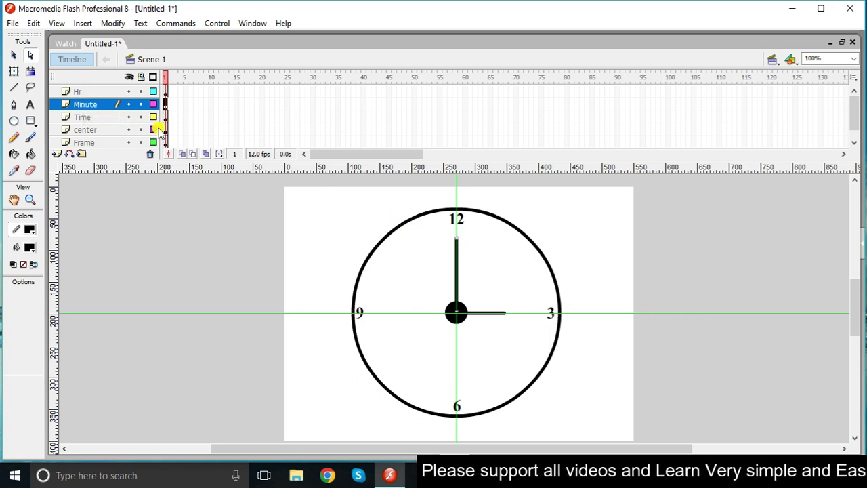
left_click(13, 71)
left_click(88, 105)
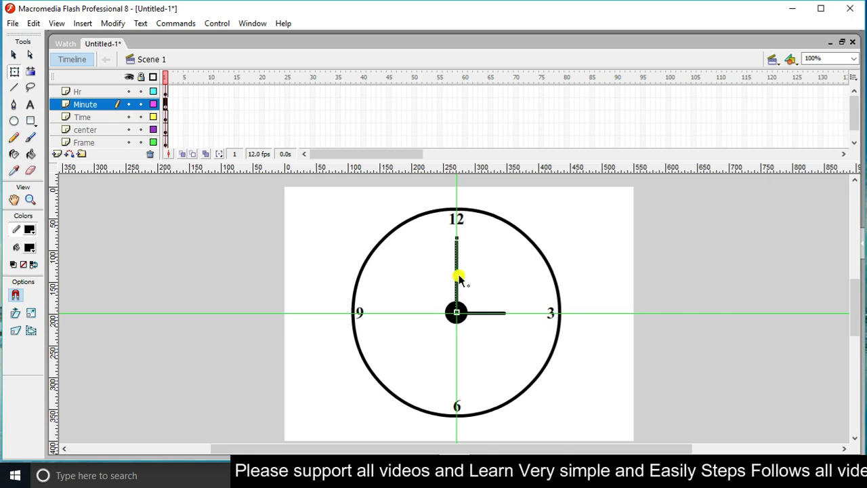
left_click_drag(458, 278, 456, 312)
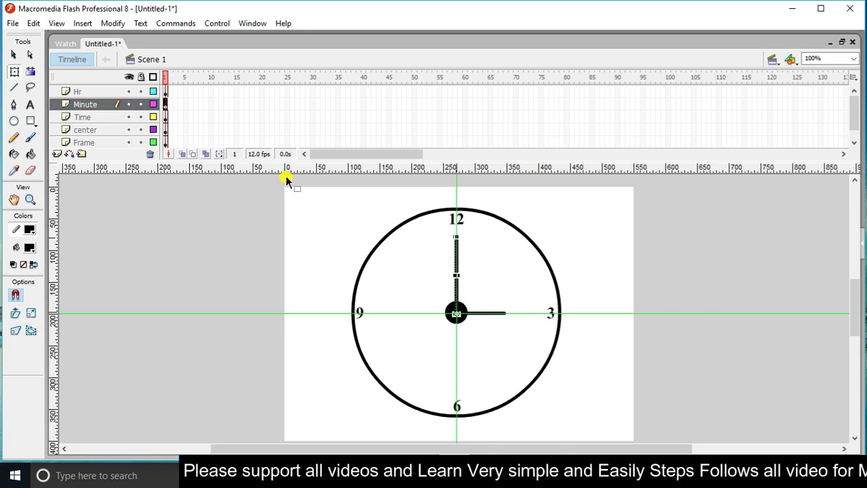
right_click(166, 107)
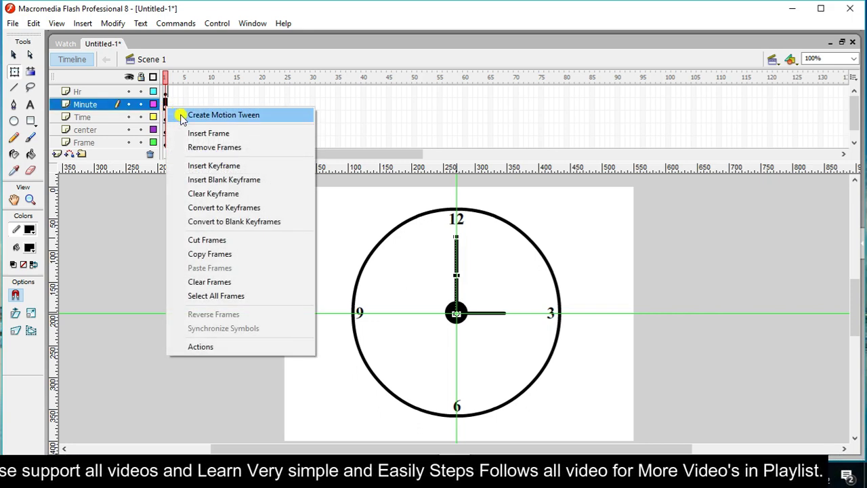
left_click(192, 117)
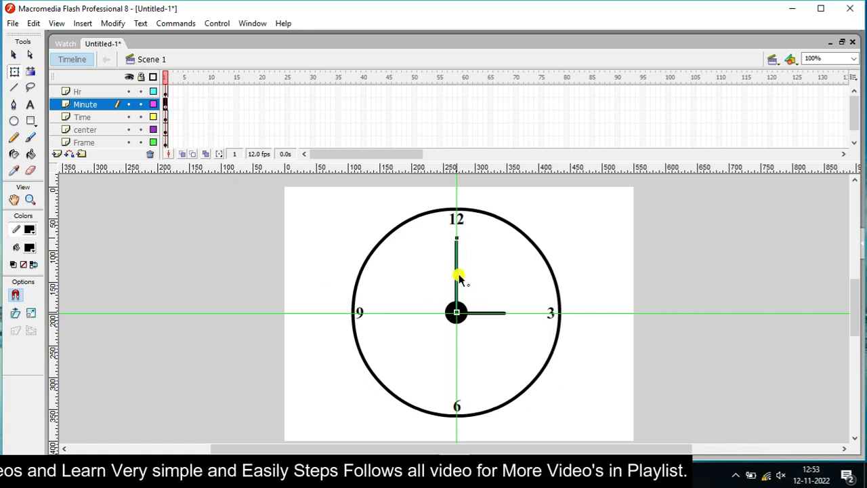
left_click(463, 311)
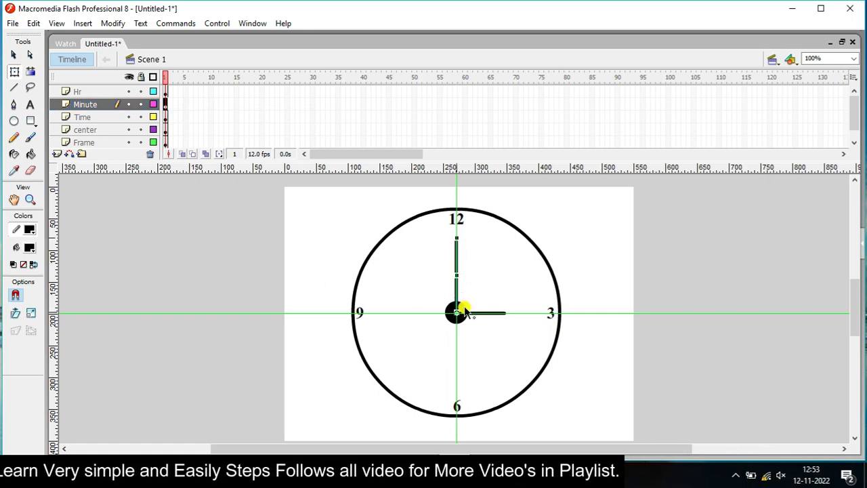
- Insert keyframes at frame 15 on all five layers and rotate the minute hand there clockwise about the centre to point at 3
left_click_drag(237, 93, 237, 148)
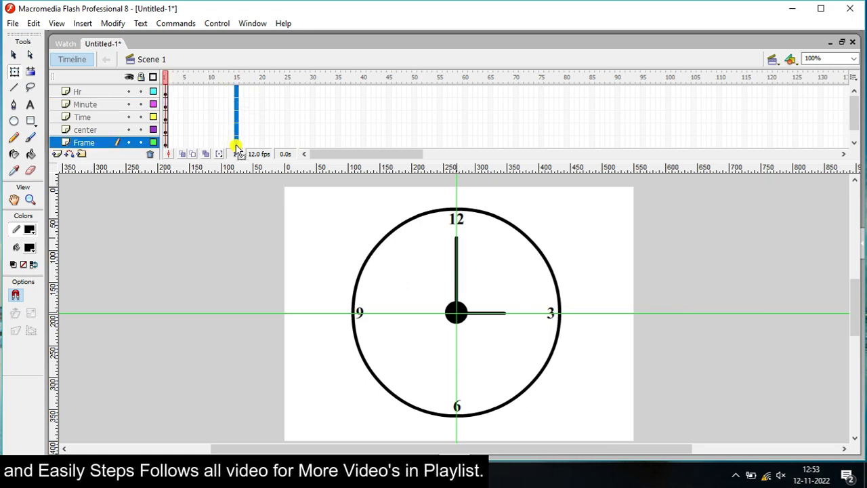
key("F6")
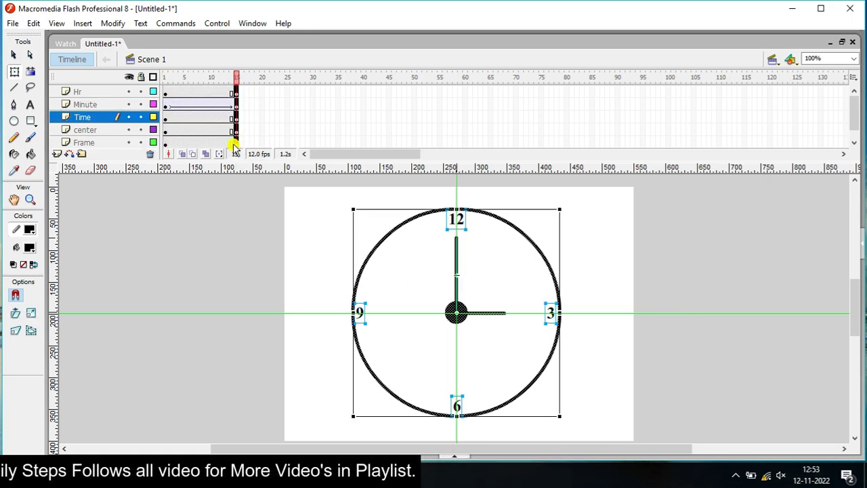
left_click(109, 105)
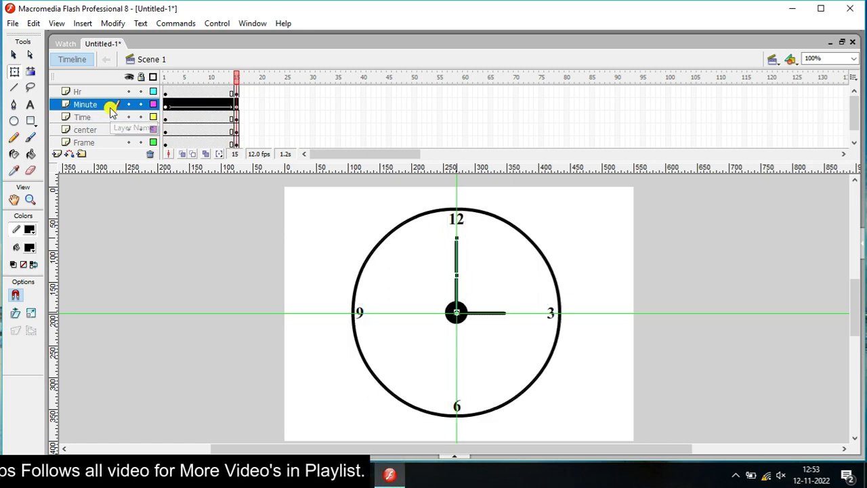
left_click(236, 106)
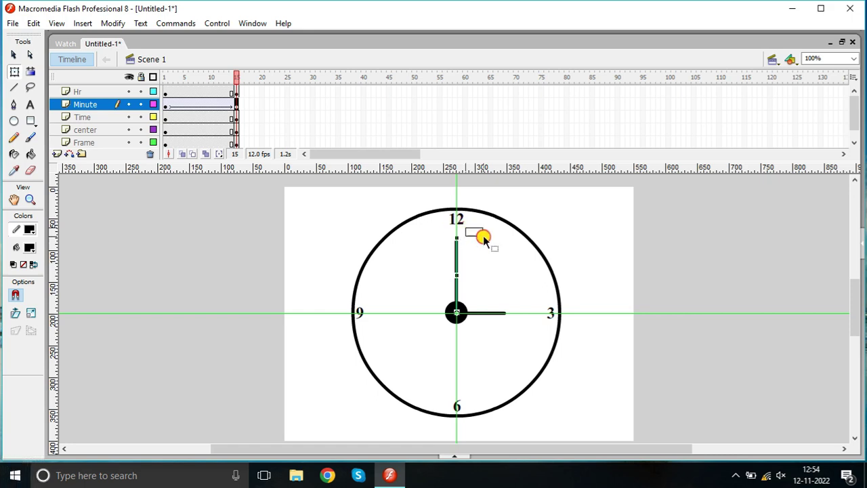
left_click(484, 240)
left_click(100, 106)
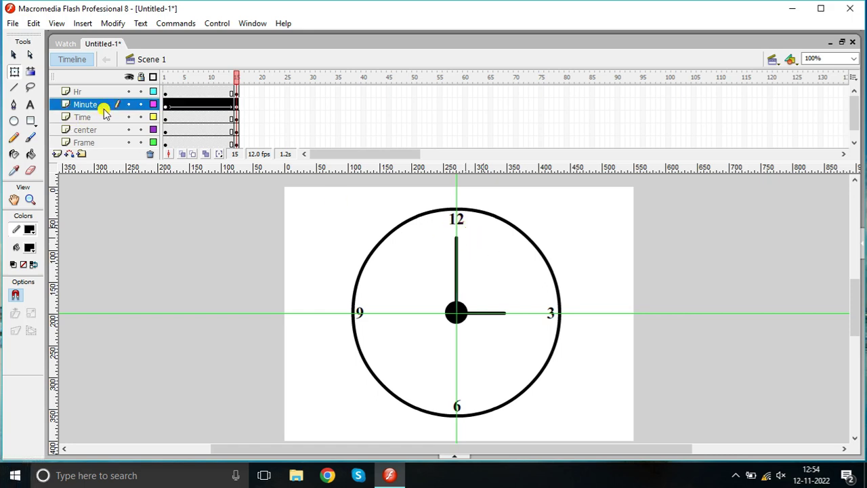
left_click(235, 105)
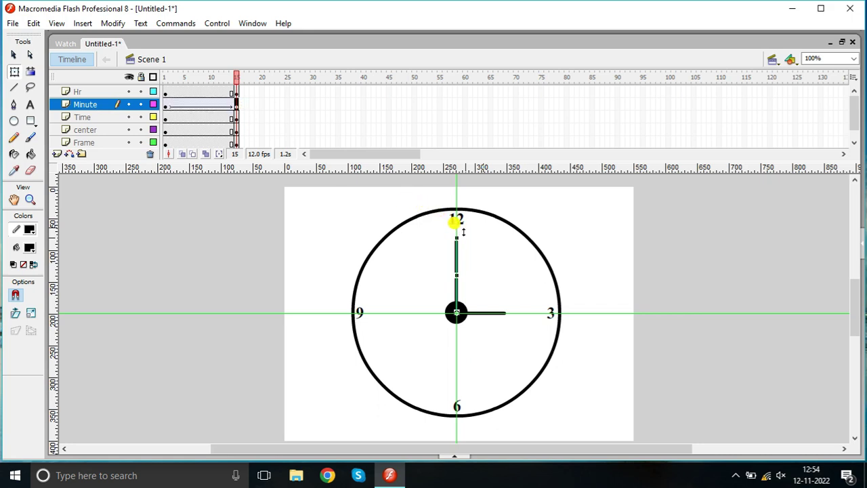
left_click_drag(460, 219, 516, 296)
key("ctrl+z")
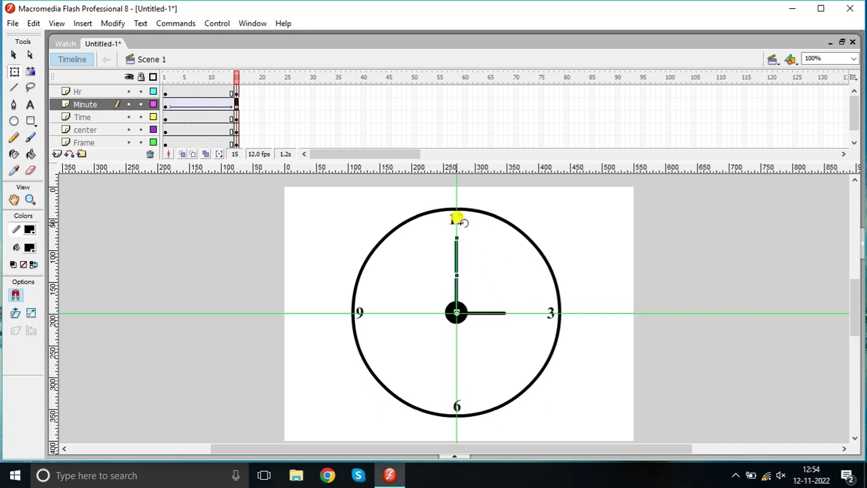
left_click_drag(457, 218, 535, 295)
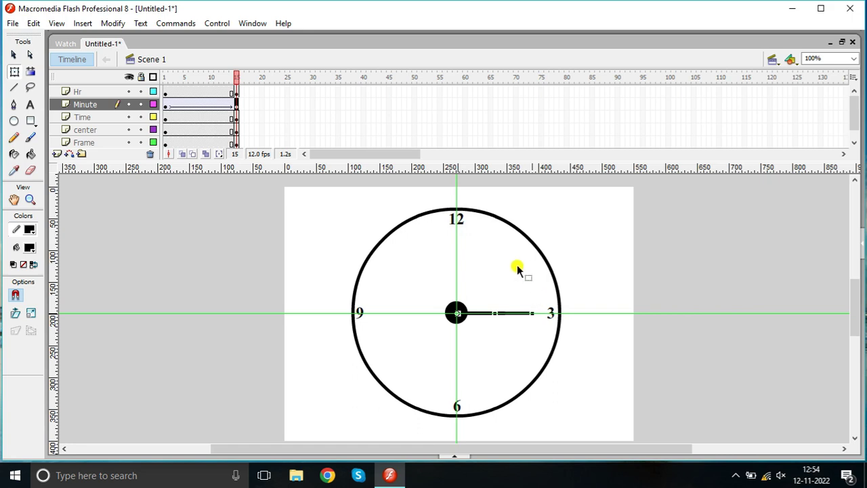
key("Return")
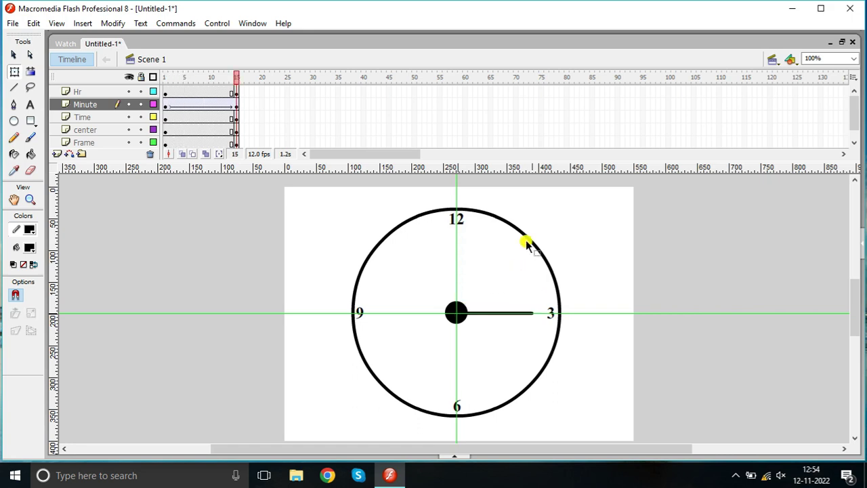
- Insert keyframes at frame 30 on all five layers and rotate the minute hand in that frame to point at 6
left_click(313, 103)
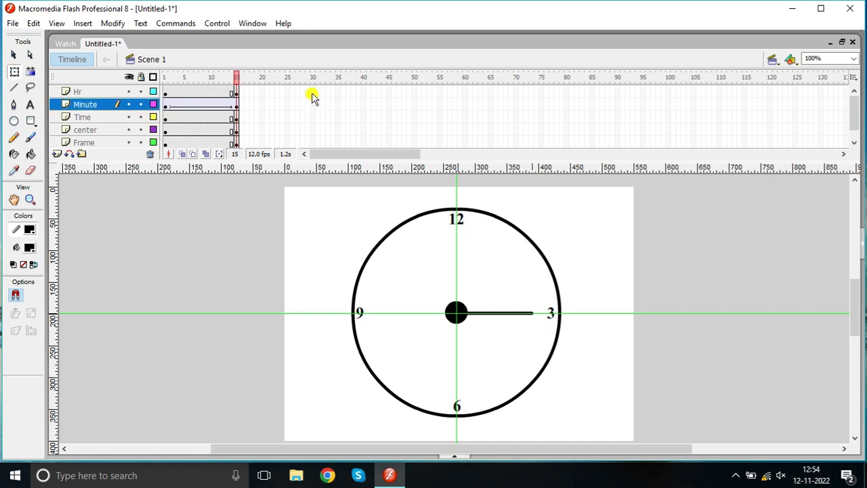
left_click_drag(311, 92, 310, 148)
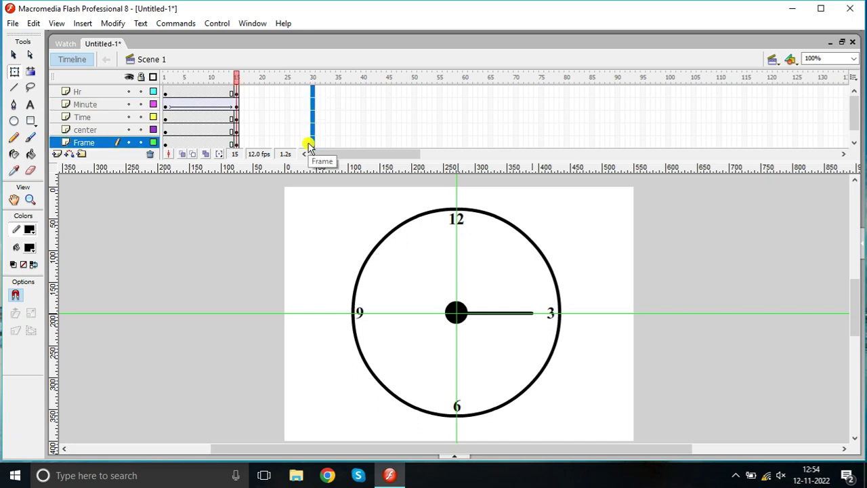
key("F6")
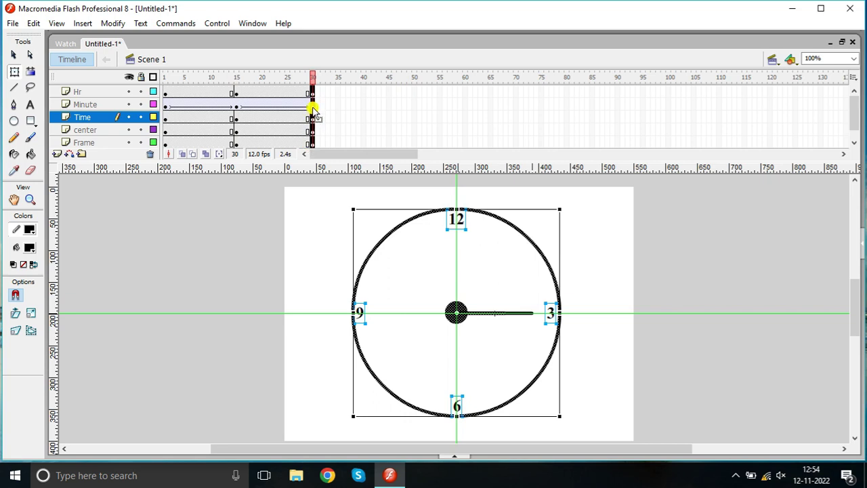
left_click(313, 106)
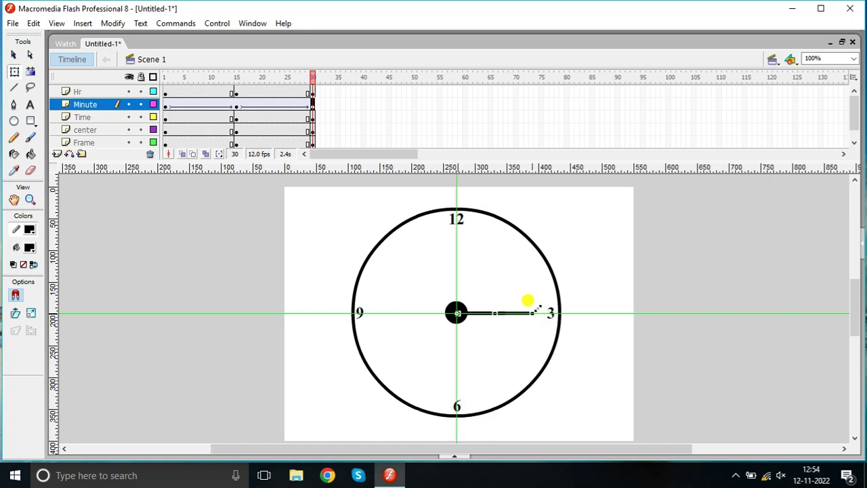
left_click(513, 376)
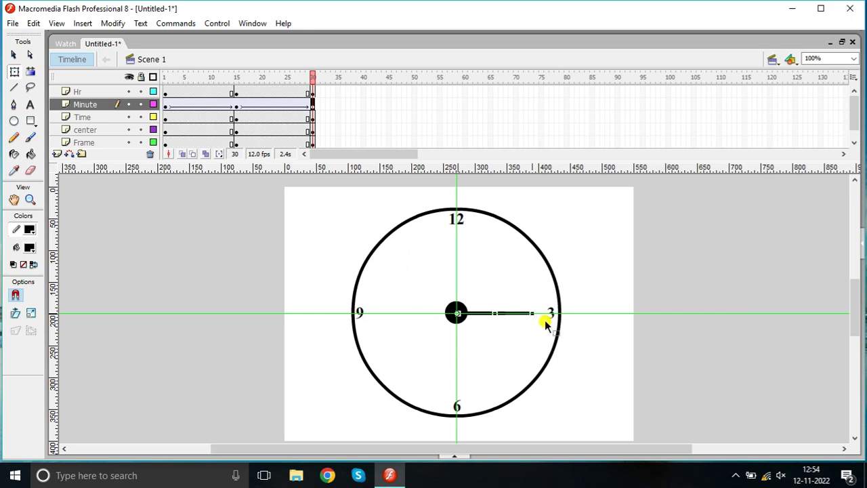
left_click_drag(540, 312, 456, 384)
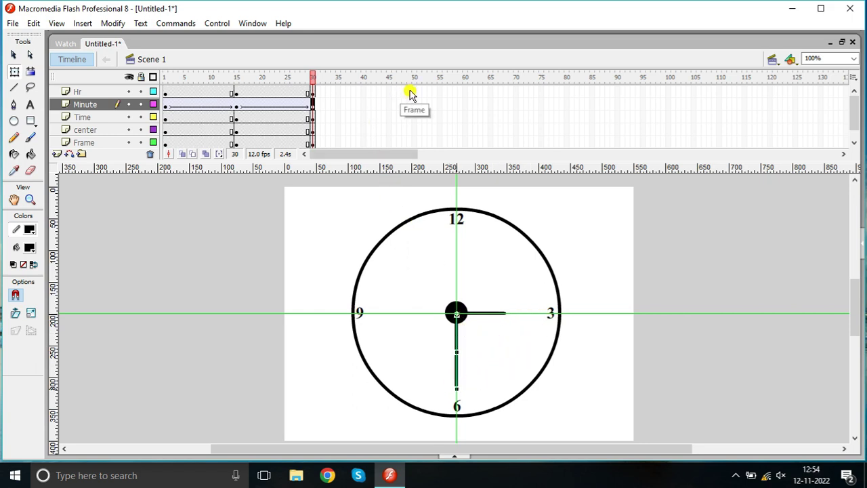
- Insert keyframes at frame 45 on all five layers and rotate the minute hand in that frame to point at 9
left_click_drag(388, 90, 388, 143)
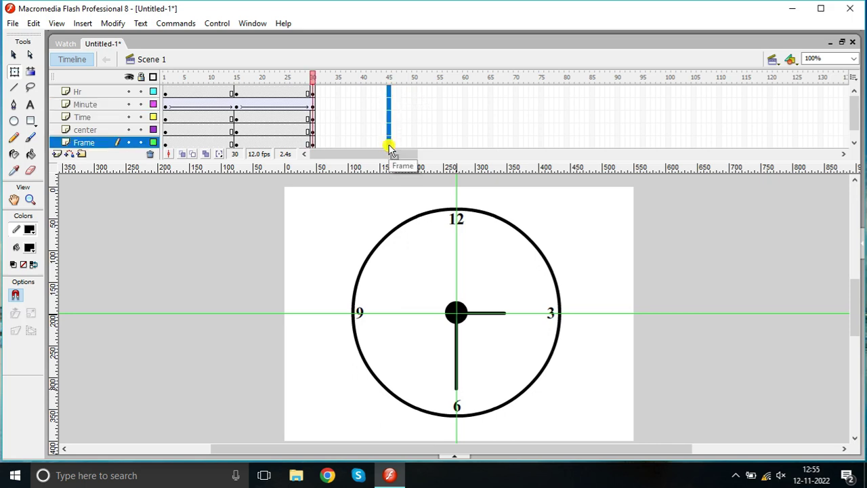
key("F6")
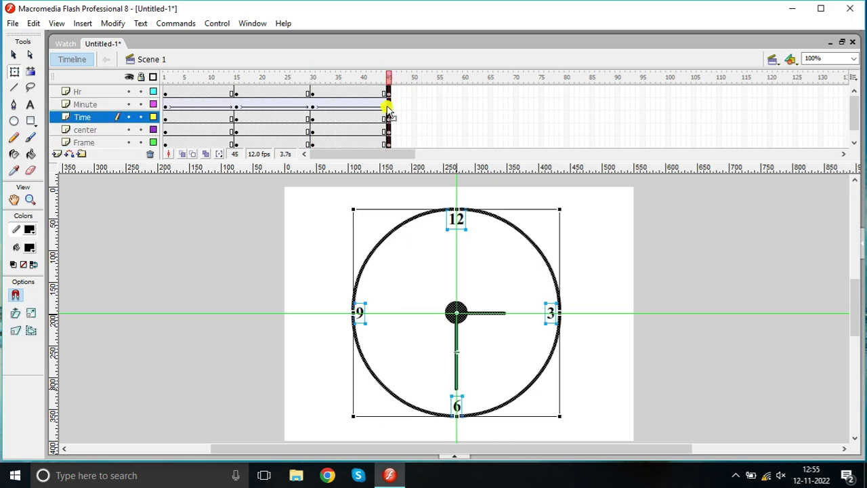
left_click(387, 105)
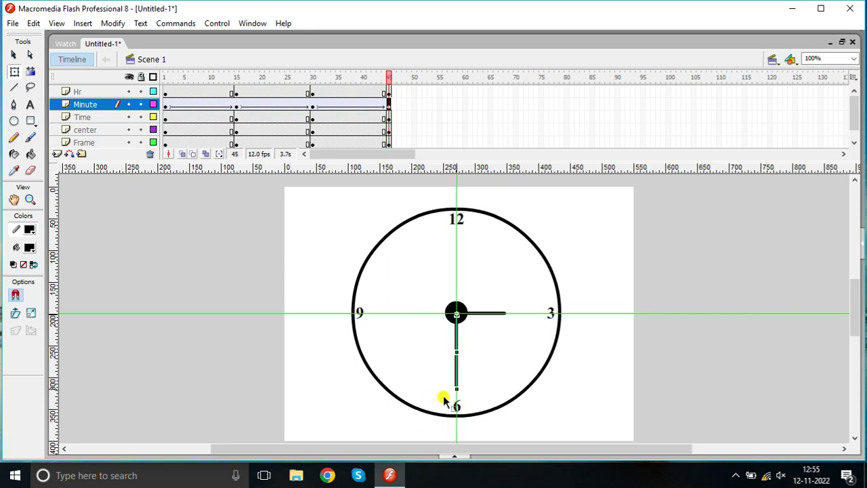
left_click_drag(450, 392, 391, 310)
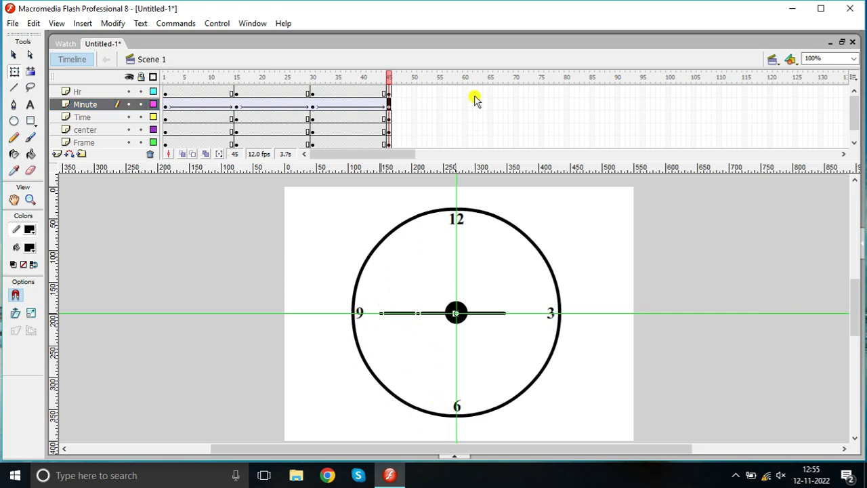
- Insert keyframes at frame 60 on all five layers, rotate the minute hand there to point at 12, and play the animation
left_click_drag(464, 91, 467, 139)
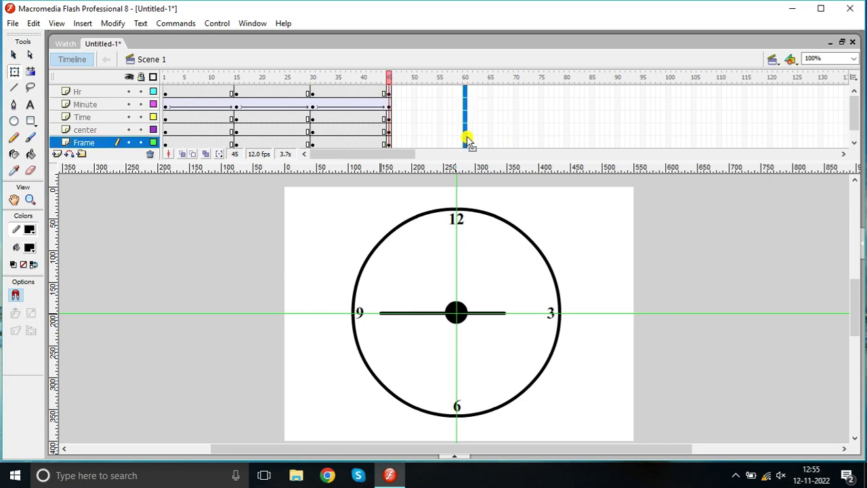
key("F6")
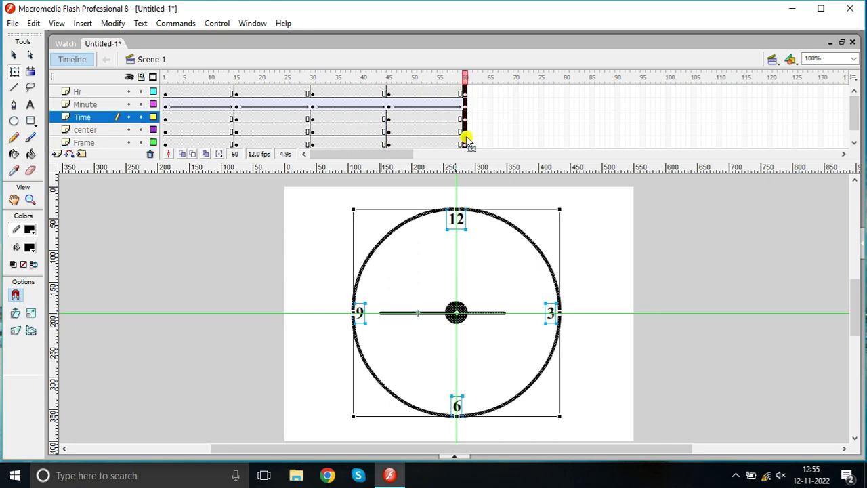
left_click(465, 106)
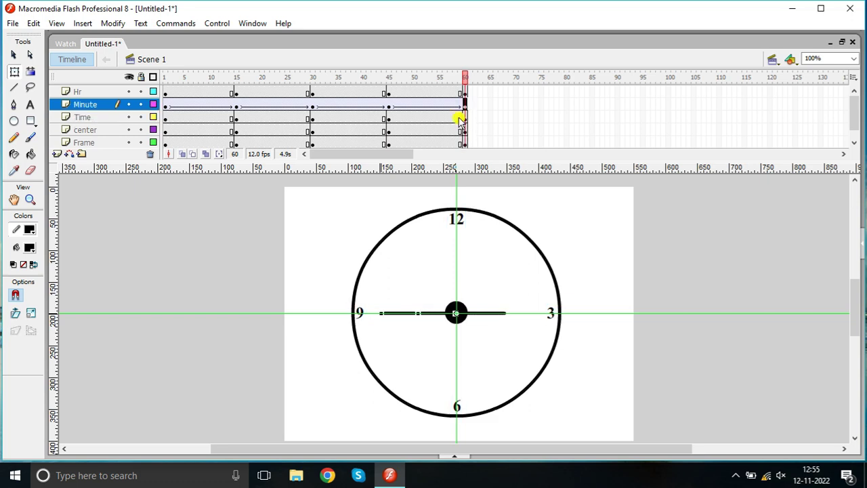
left_click_drag(375, 305, 450, 225)
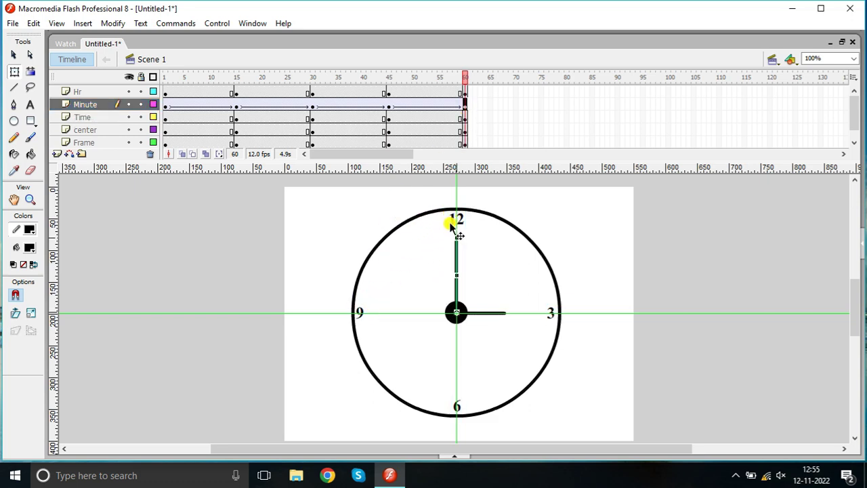
key("Return")
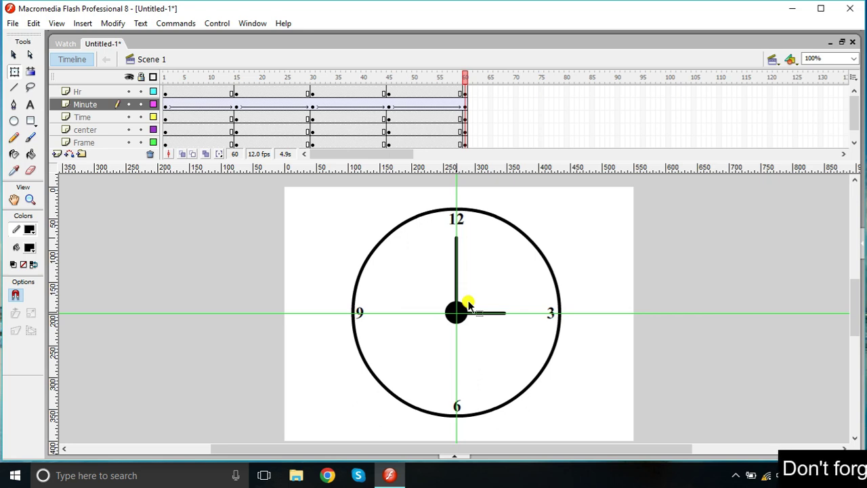
- At frame 15 of the Hr layer, move the hour hand's transformation point to the clock's centre and rotate the hand slightly clockwise past 3
left_click(235, 93)
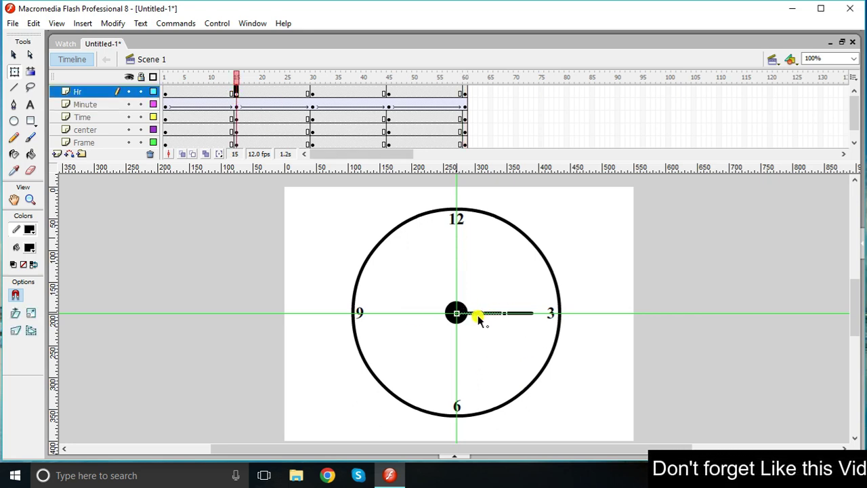
left_click_drag(478, 313, 498, 321)
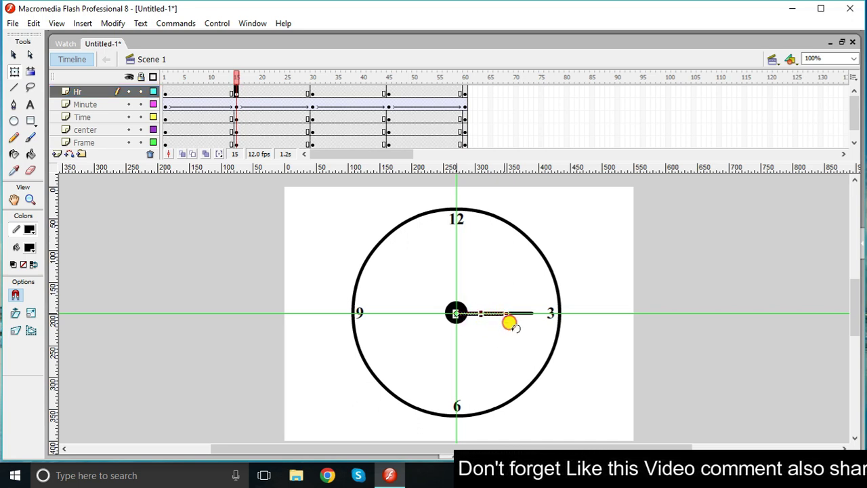
left_click_drag(508, 322, 508, 321)
left_click(510, 332)
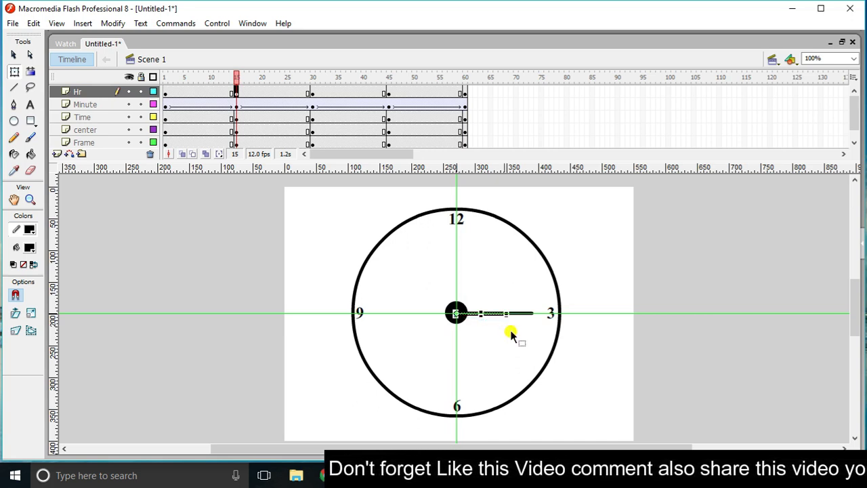
key("ctrl+equal")
key("ctrl+equal")
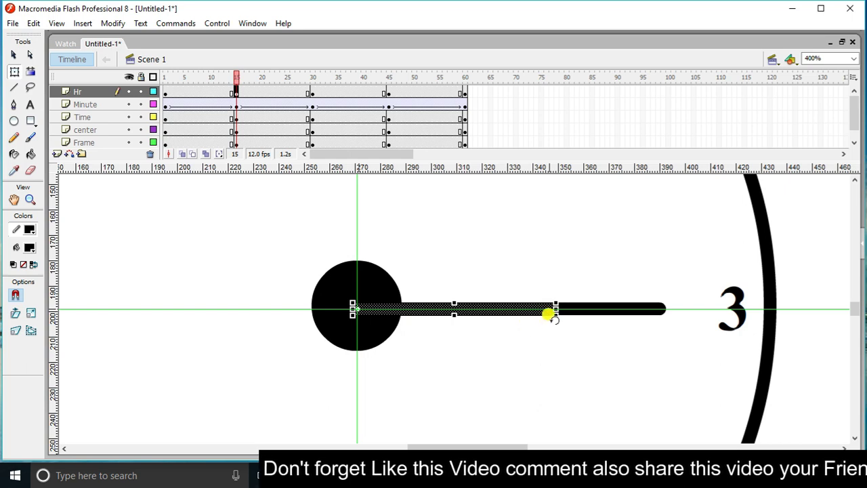
left_click_drag(550, 313, 550, 326)
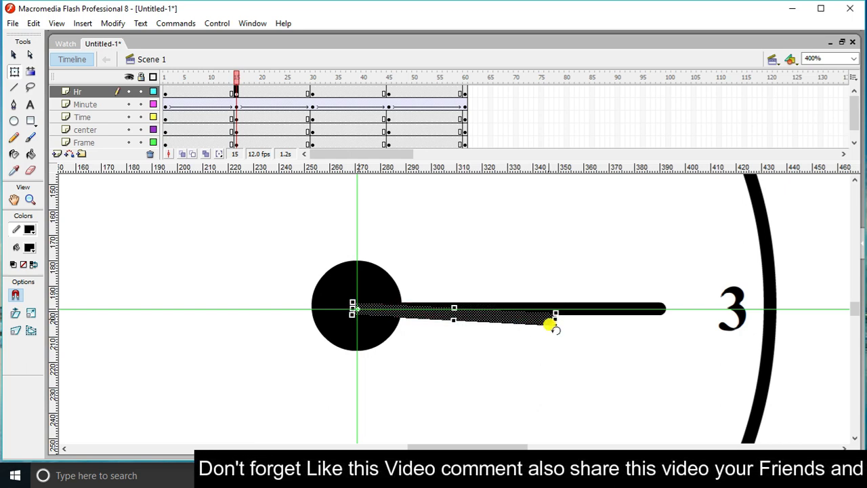
- At frame 30 of the Hr layer, centre the hour hand's transformation point on the clock and rotate it slightly further clockwise than at frame 15
left_click(312, 94)
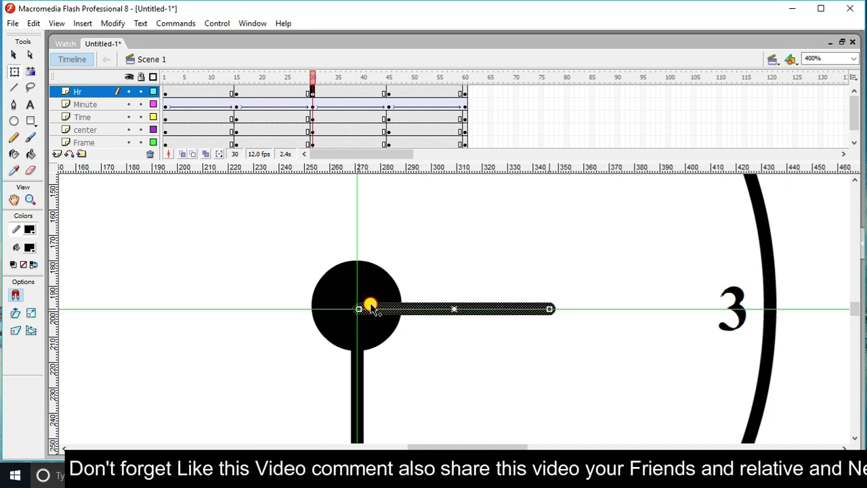
left_click(359, 305)
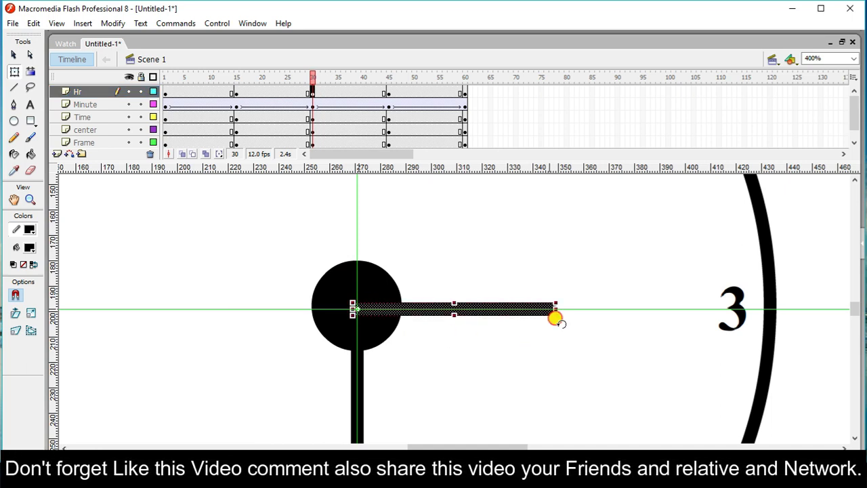
left_click_drag(556, 319, 555, 327)
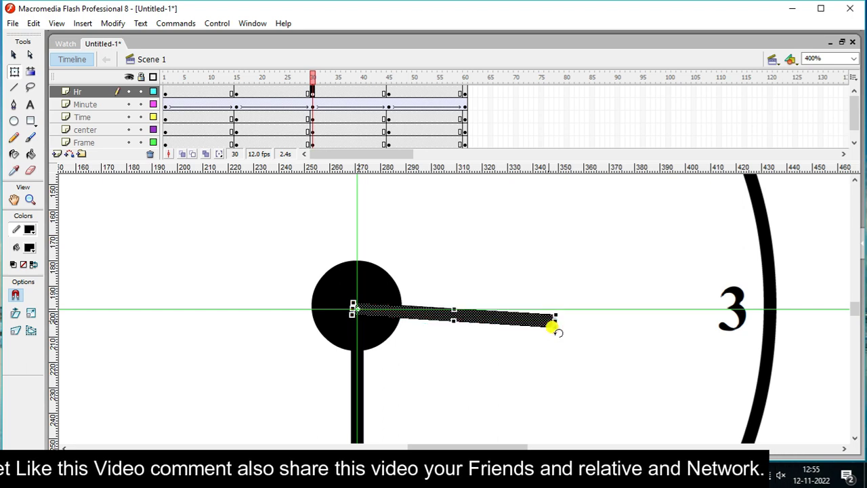
- At frame 45 of the Hr layer, centre the hour hand's transformation point on the clock and rotate it further clockwise than at frame 30
left_click(389, 95)
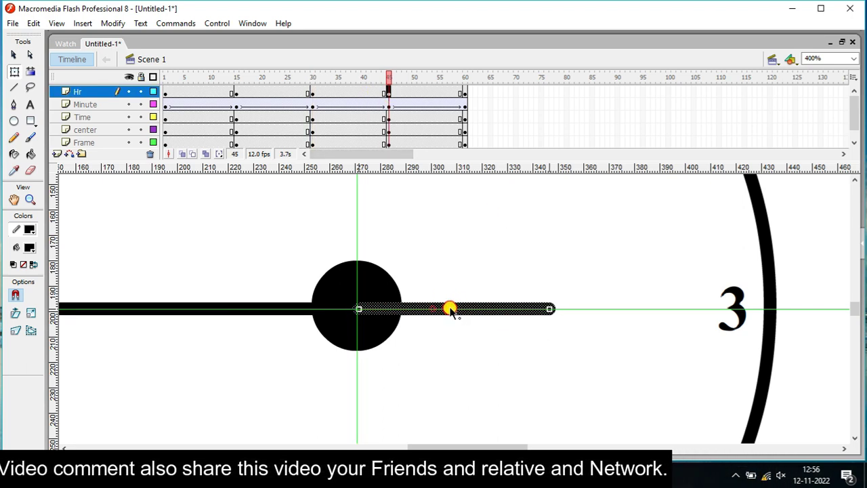
left_click_drag(450, 309, 359, 309)
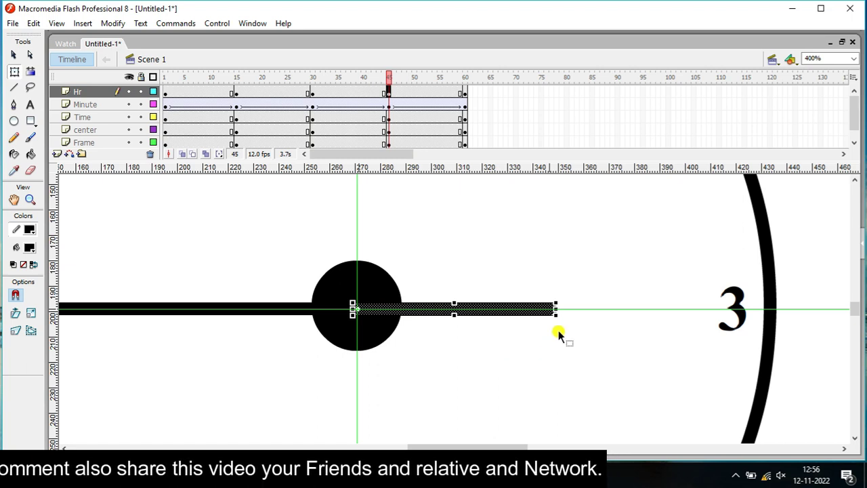
left_click_drag(558, 313, 550, 329)
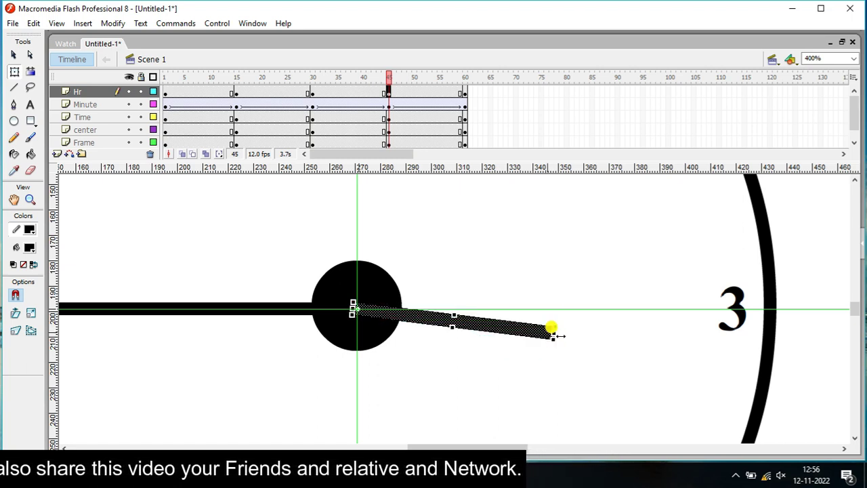
- At frame 60 of the Hr layer, rotate the hour hand clockwise about the clock's centre to just past 3 and play the animation
left_click(465, 94)
left_click_drag(454, 312, 357, 310)
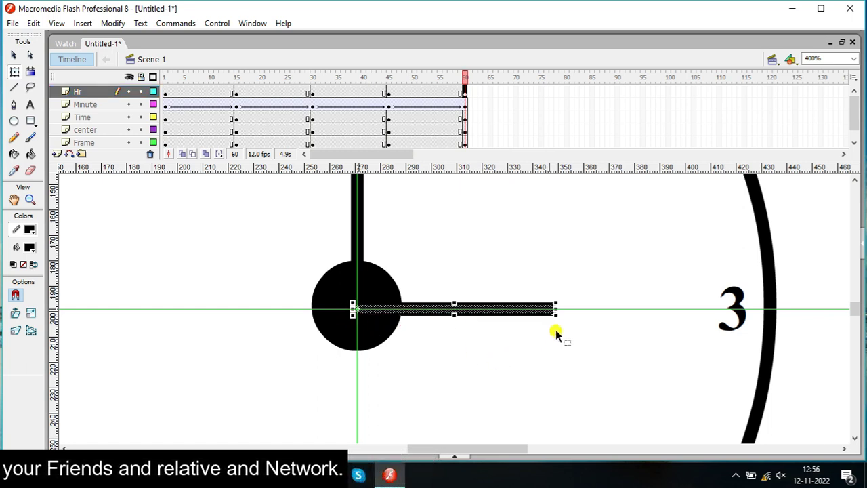
left_click_drag(555, 315, 547, 335)
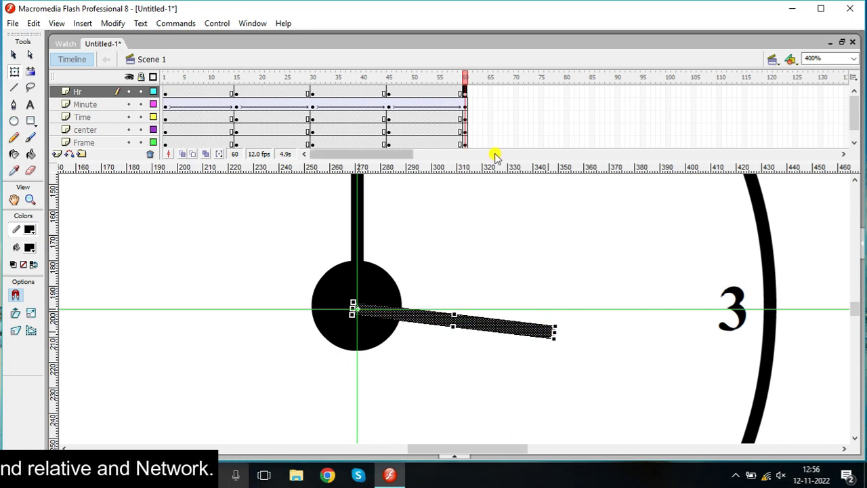
key("ctrl+1")
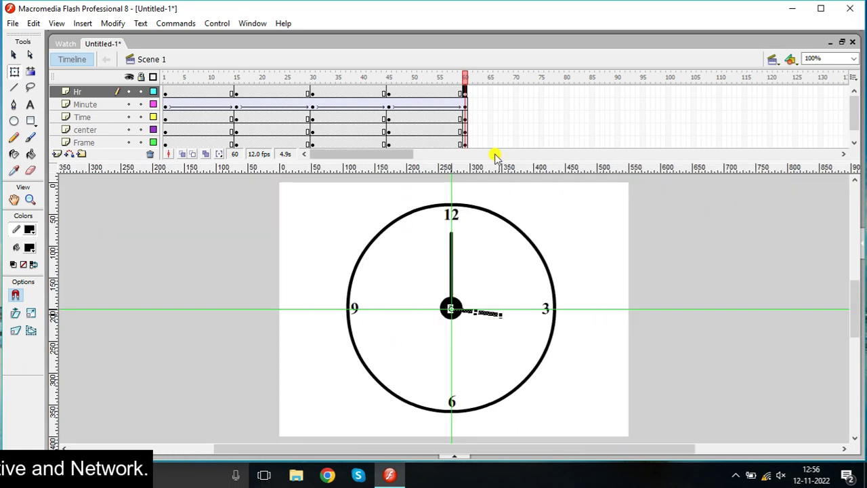
key("Return")
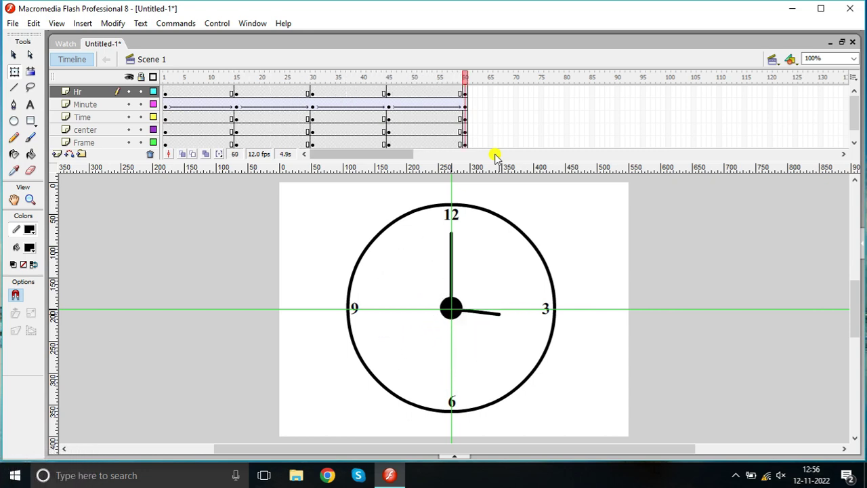
- Compare the hour hand's keyframes and rotate it slightly back at frame 45 so its angle falls between those at frames 30 and 60
left_click(388, 97)
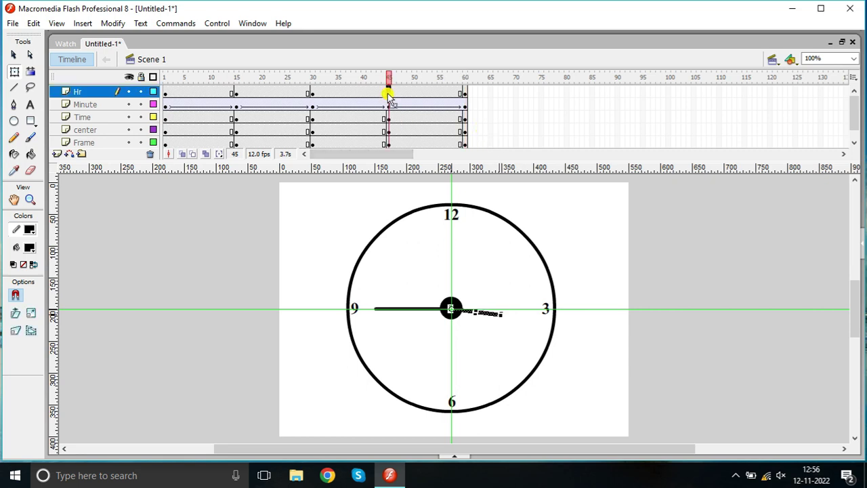
left_click(313, 94)
left_click(387, 94)
left_click(466, 96)
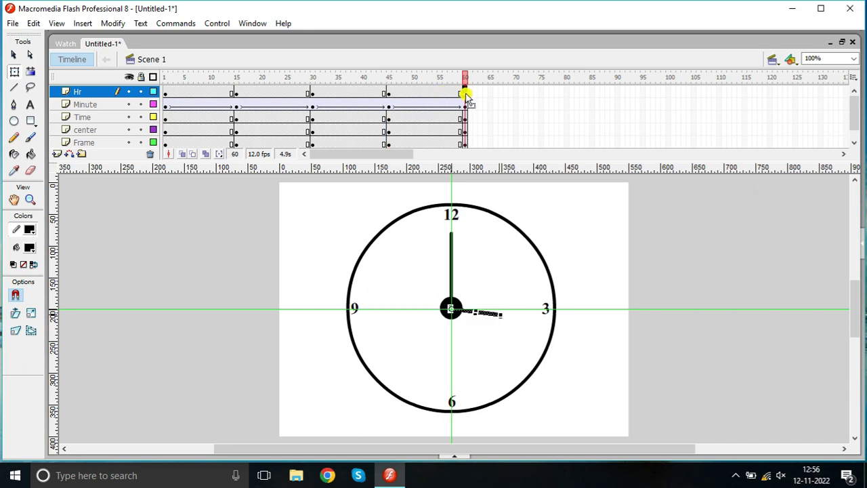
key("ctrl+equal")
key("ctrl+equal")
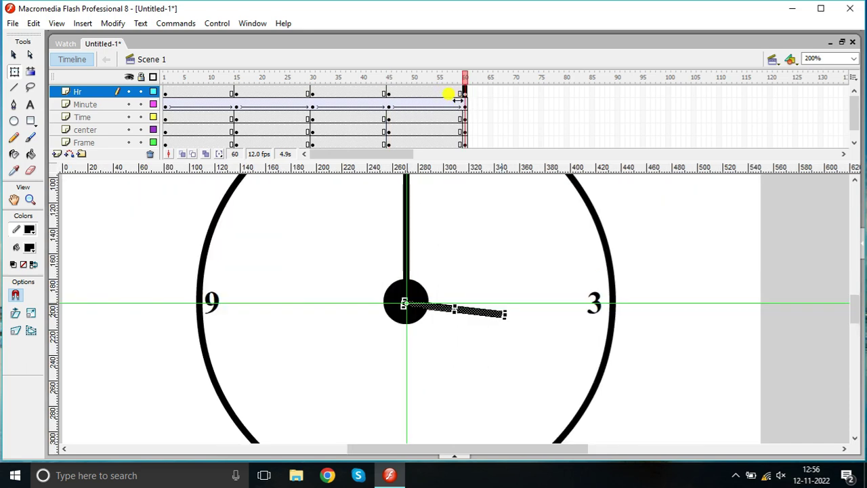
left_click(387, 94)
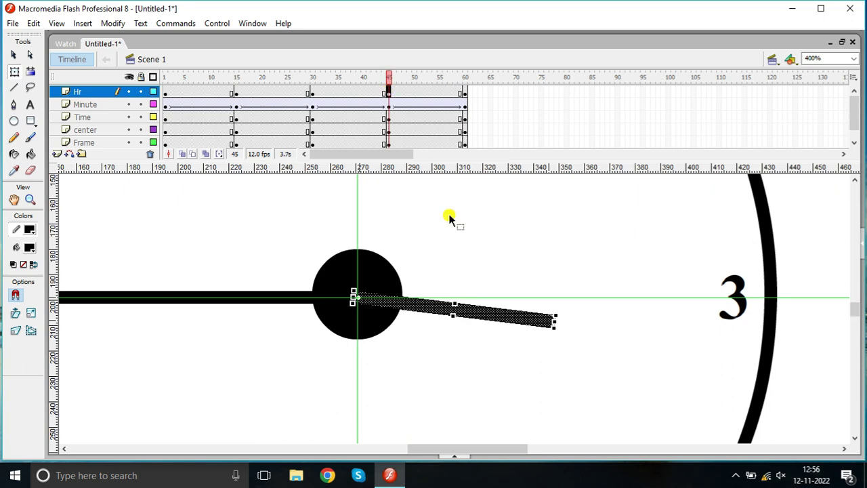
left_click_drag(549, 325, 562, 321)
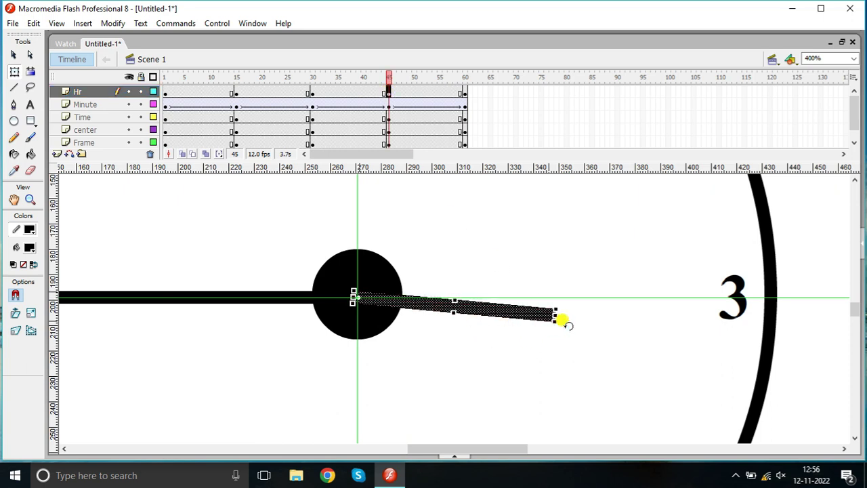
left_click(313, 95)
left_click(388, 94)
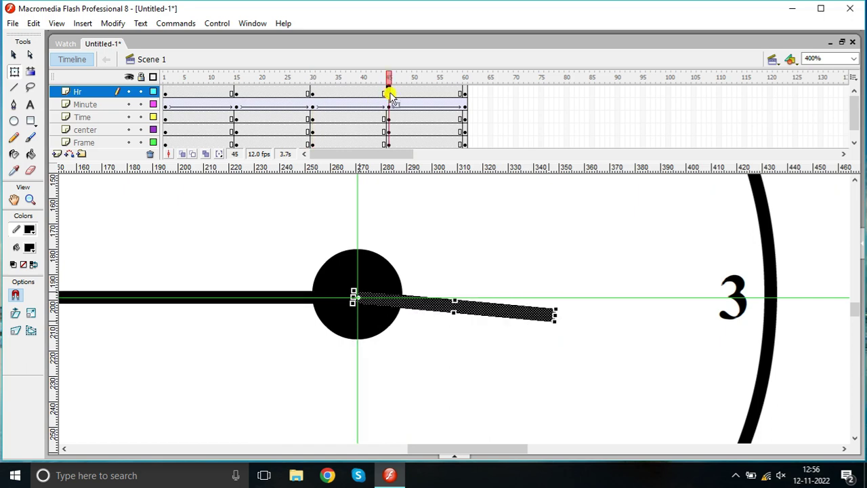
left_click(465, 93)
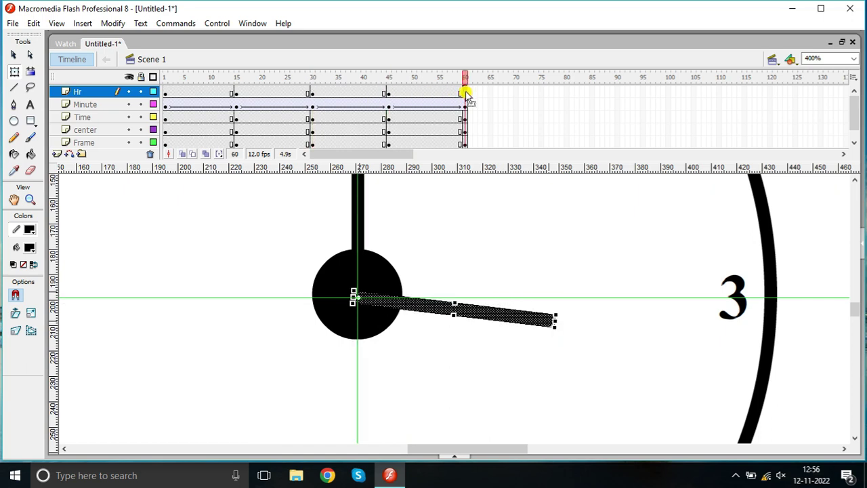
key("ctrl+1")
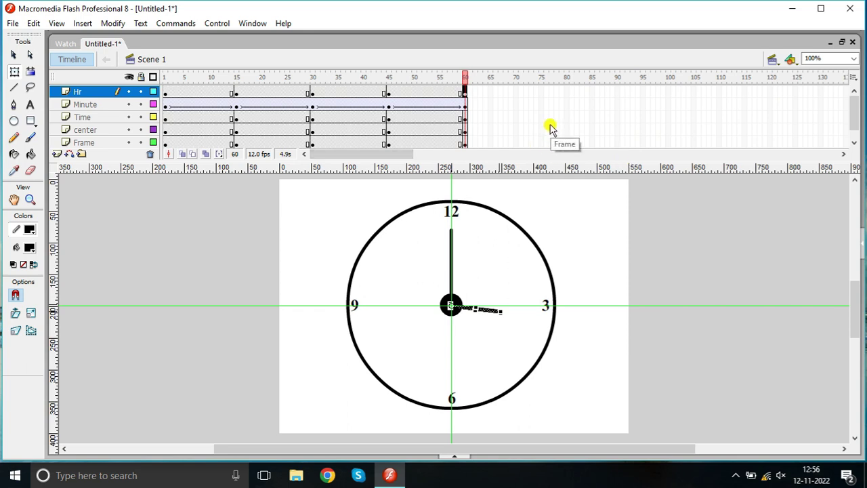
- Insert keyframes at frame 75 on all five layers and rotate the minute hand in that frame to point at 3
left_click_drag(542, 94, 541, 157)
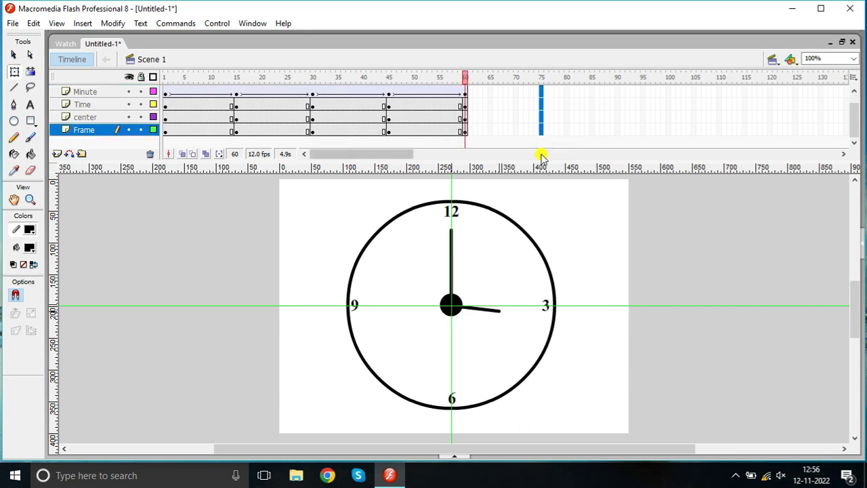
key("F6")
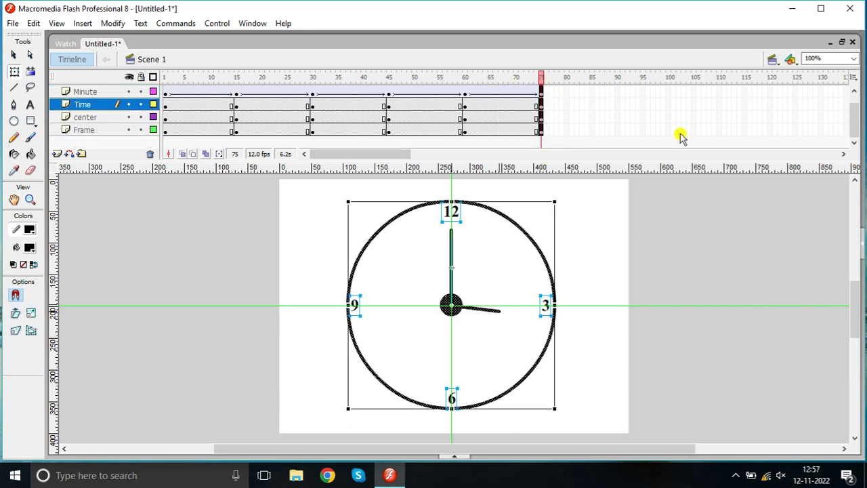
left_click_drag(853, 112, 854, 99)
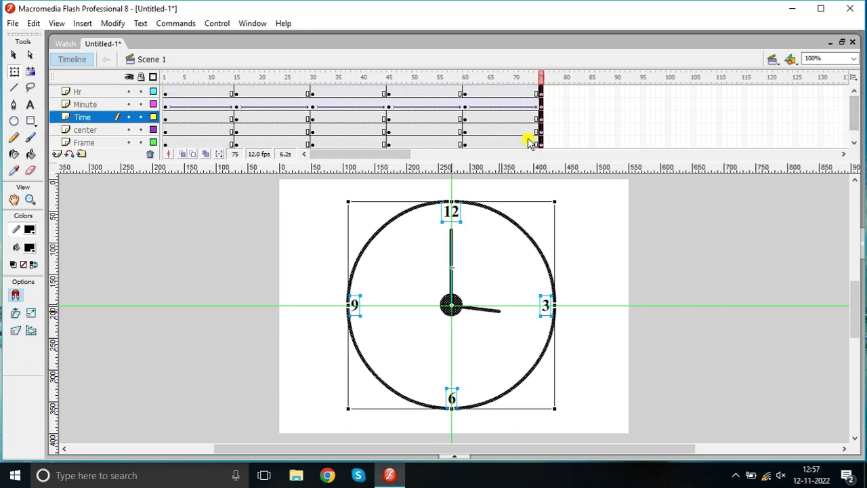
left_click(541, 108)
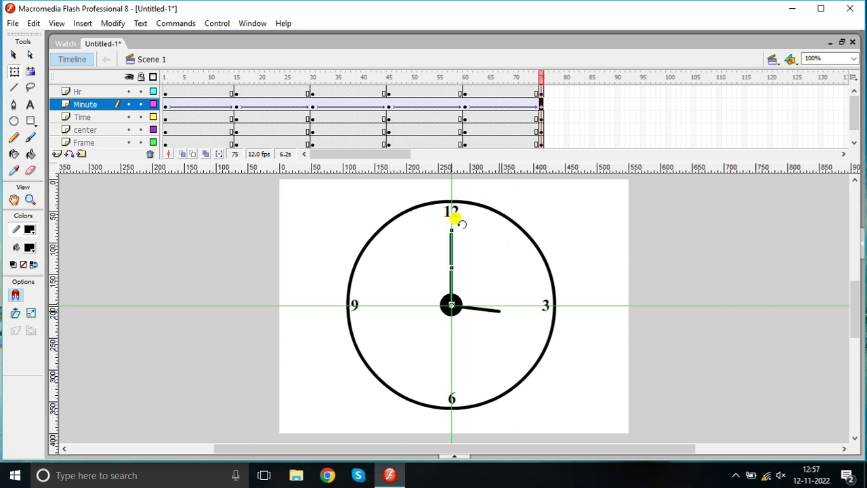
left_click_drag(461, 224, 536, 300)
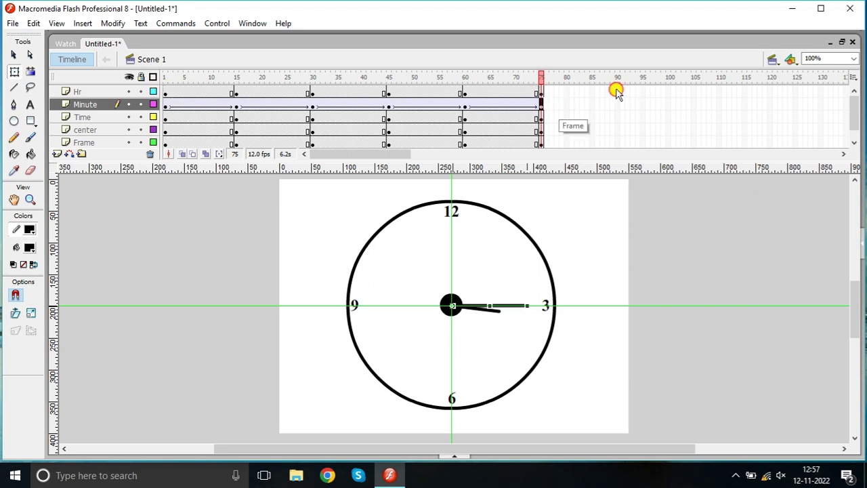
- Insert keyframes at frame 90 on all five layers and rotate the minute hand in that frame to point at 6
left_click_drag(616, 92, 616, 136)
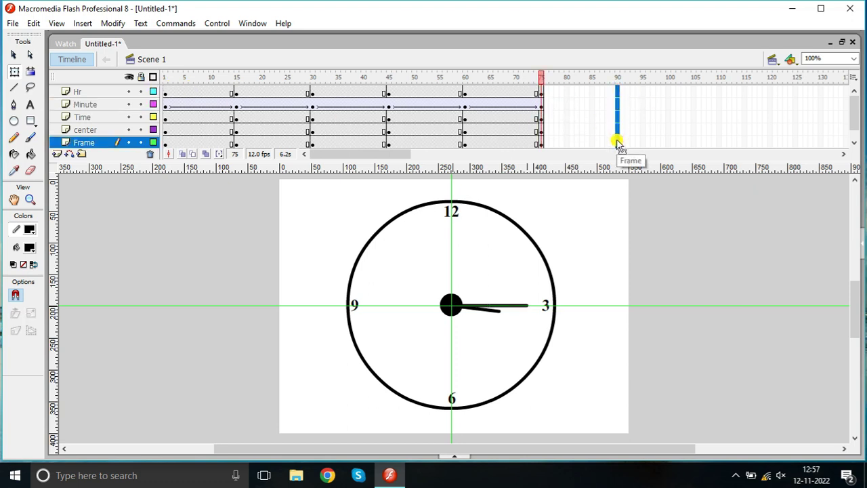
key("F6")
left_click(616, 105)
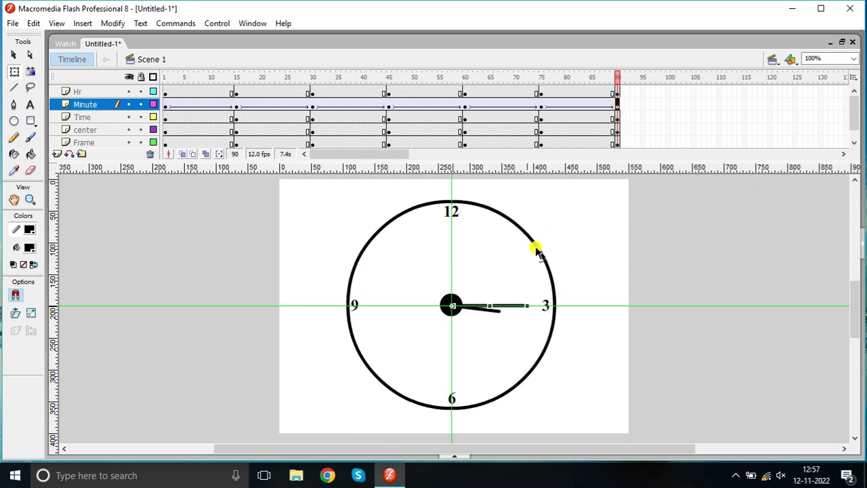
left_click(532, 324)
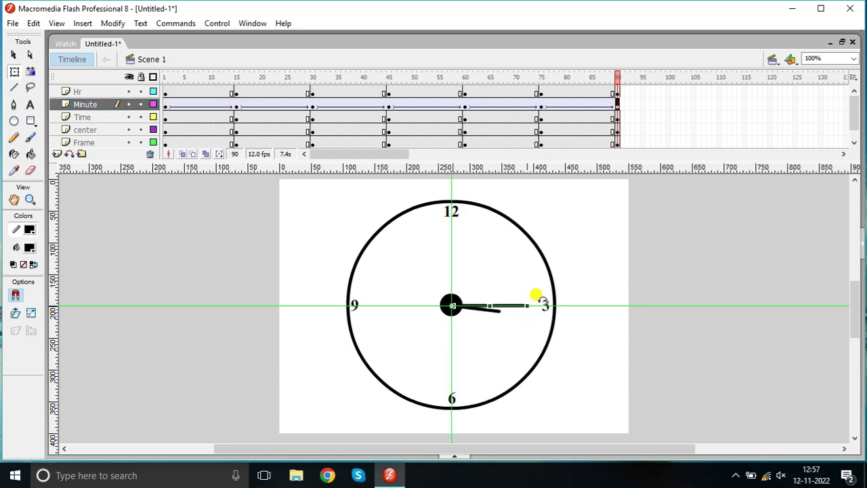
left_click_drag(540, 300, 468, 386)
- Insert keyframes at frame 105 on all five layers and rotate the minute hand in that frame to point at 9
left_click(695, 97)
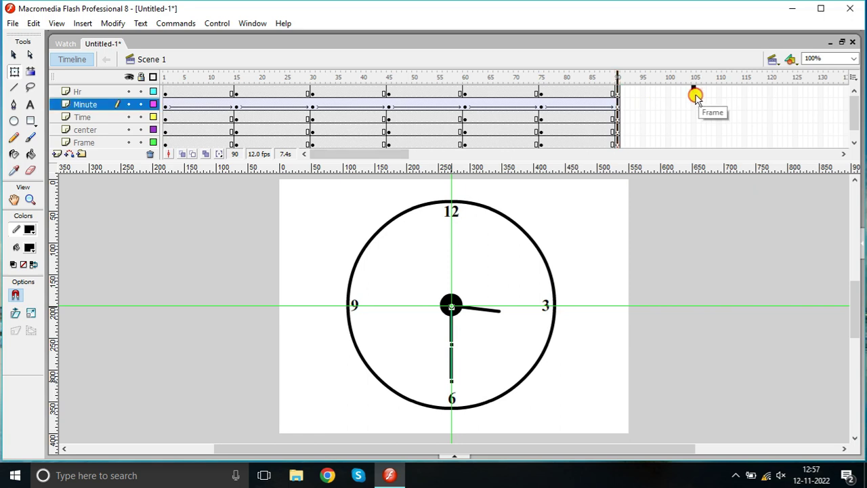
left_click_drag(695, 97, 693, 139)
key("F6")
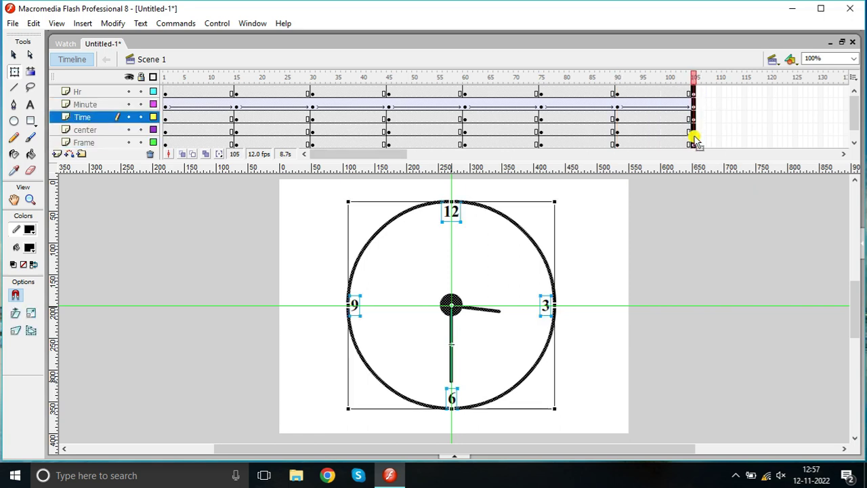
left_click(693, 103)
left_click(449, 369)
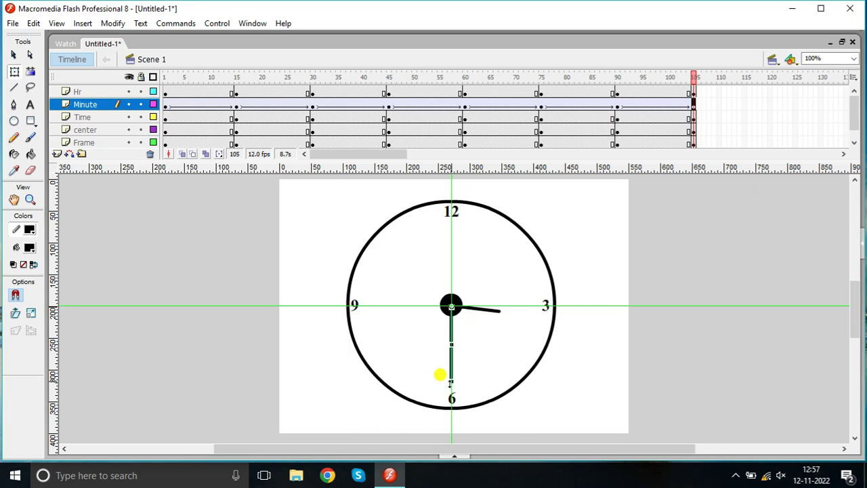
left_click_drag(452, 382, 361, 313)
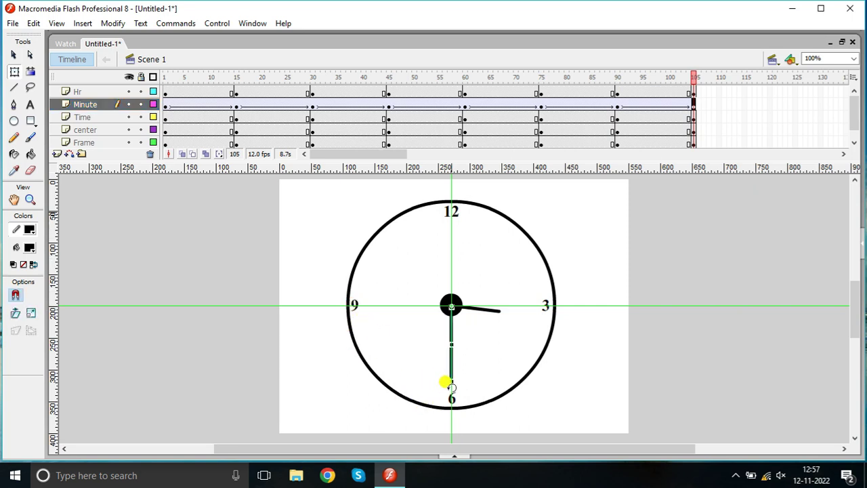
left_click_drag(451, 388, 365, 313)
- Insert keyframes at frame 120 on all five layers and rotate the minute hand in that frame to point at 12
left_click_drag(770, 88, 769, 153)
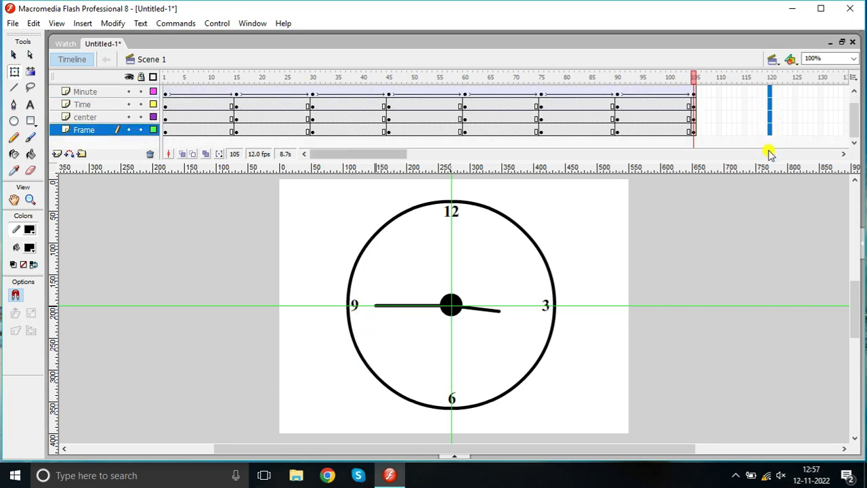
key("F6")
left_click(854, 95)
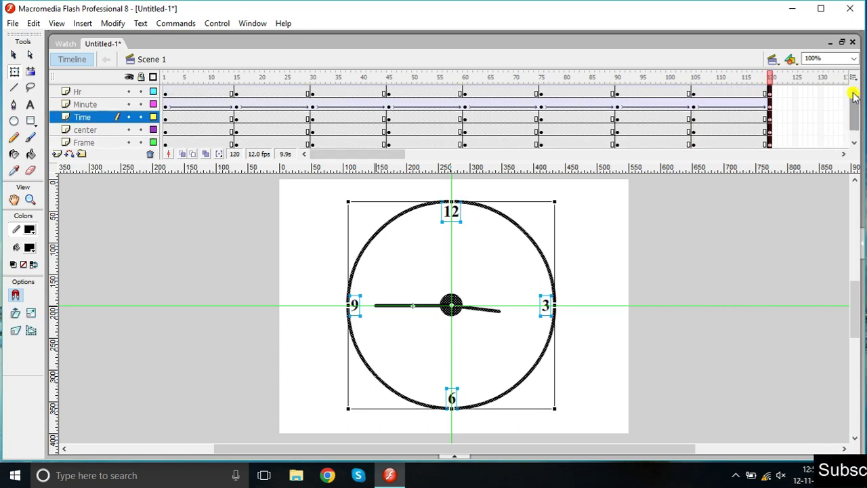
left_click(770, 107)
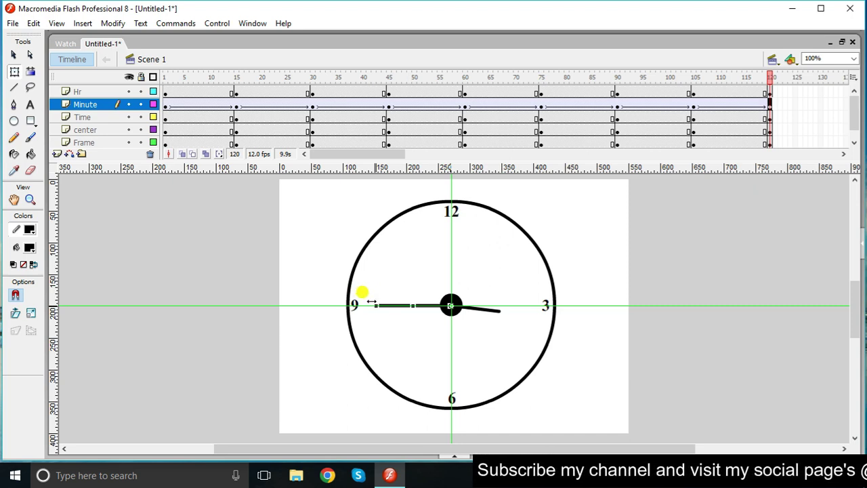
mouse_move(369, 302)
left_mouse_down()
mouse_move(393, 260)
mouse_move(447, 227)
mouse_move(359, 287)
left_mouse_up()
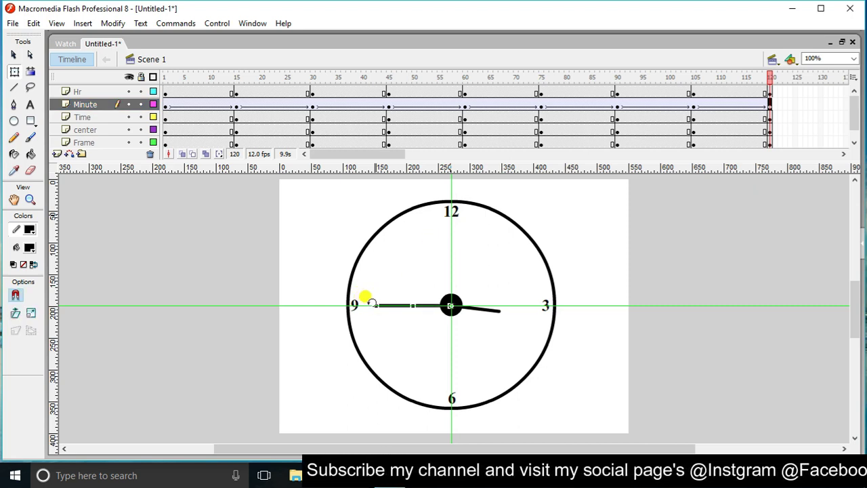
left_click_drag(371, 303, 441, 233)
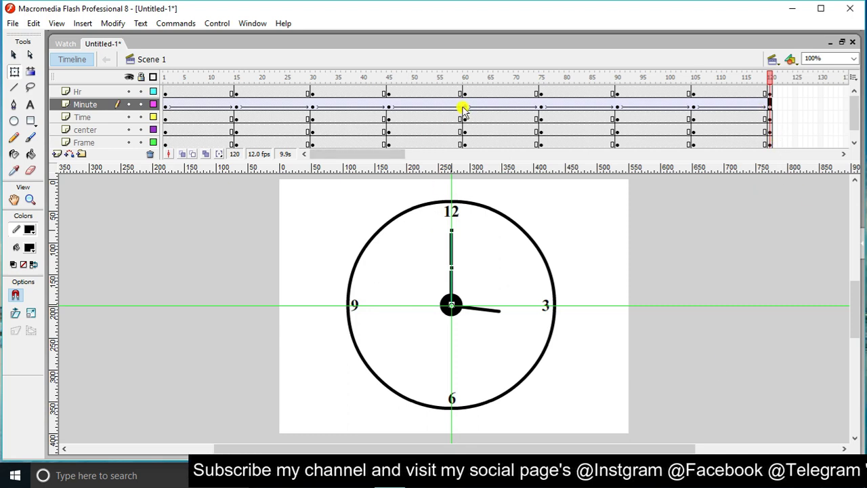
- At frame 75 of the Hr layer, move the hour hand's transformation point to the clock's centre and rotate the hand very slightly clockwise
left_click(463, 107)
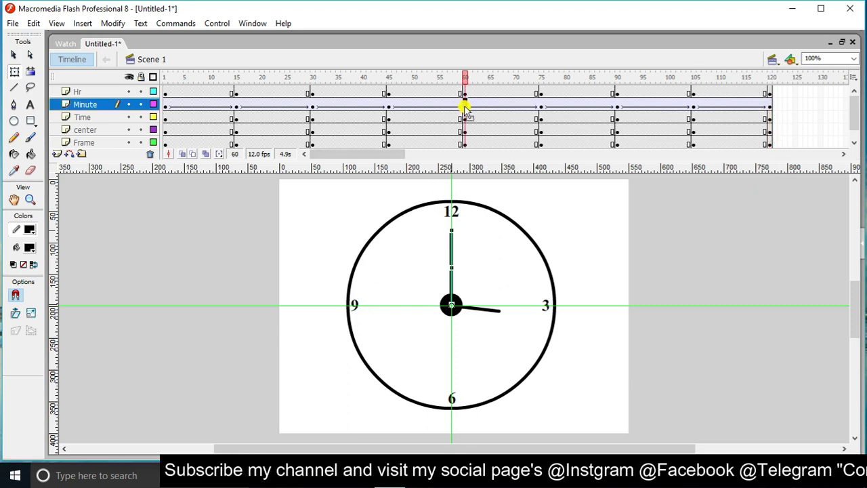
left_click(542, 110)
left_click(542, 94)
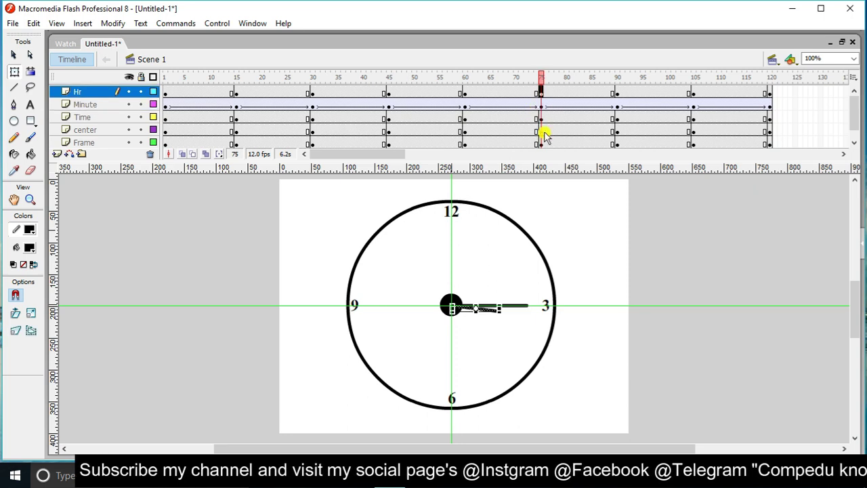
key("ctrl+equal")
key("ctrl+equal")
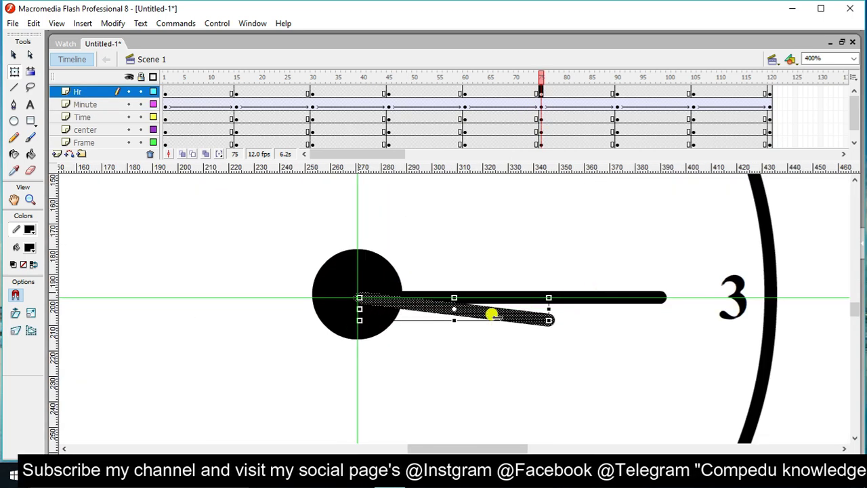
left_click_drag(455, 310, 364, 297)
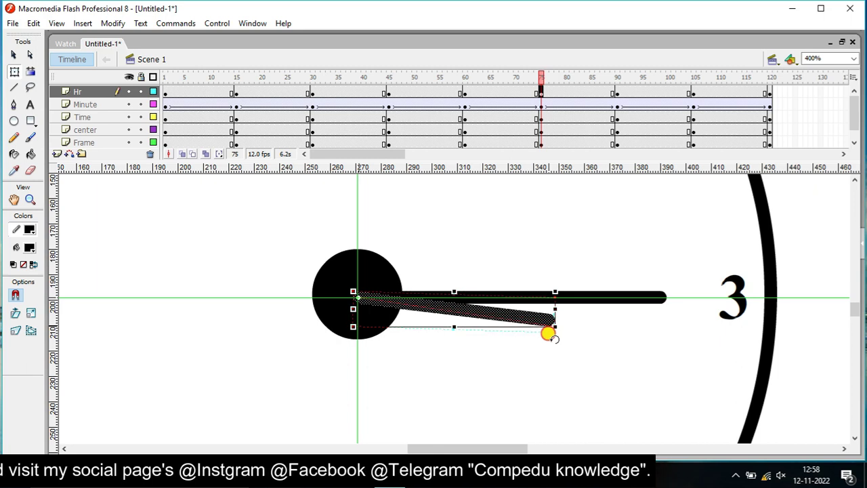
left_click_drag(549, 333, 550, 334)
- At frame 90 of the Hr layer, centre the hour hand's transformation point on the clock and rotate the hand slightly clockwise
left_click(616, 95)
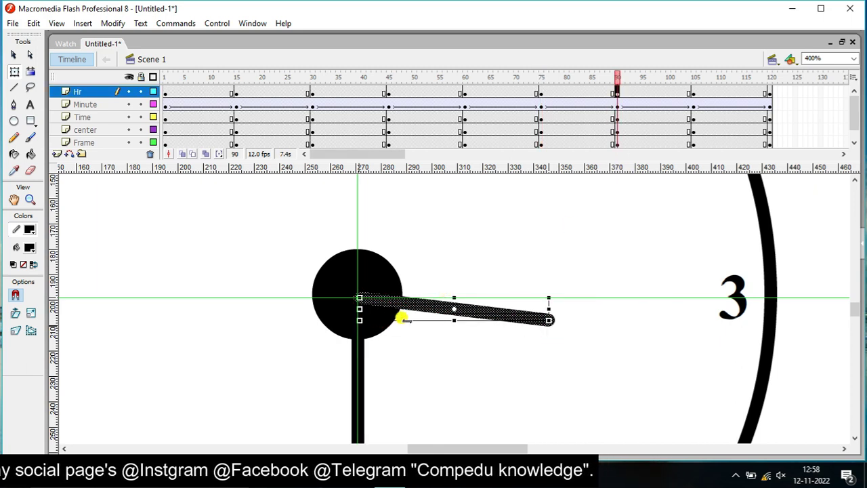
left_click(362, 301)
left_click_drag(555, 328, 552, 338)
- At frame 105 of the Hr layer, set the hour hand's pivot at the clock's centre and rotate the hand slightly further clockwise
left_click(693, 94)
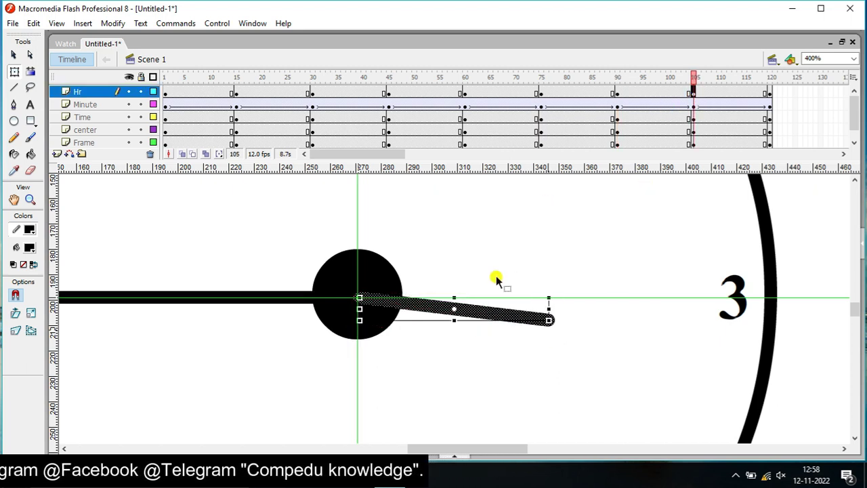
left_click_drag(454, 309, 359, 297)
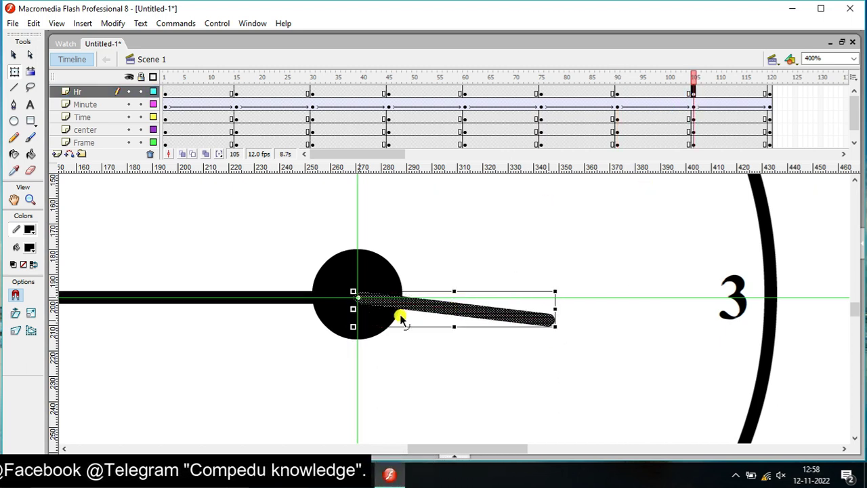
left_click_drag(554, 327, 553, 336)
- At frame 120 of the Hr layer, place the hour hand's pivot on the clock's centre and rotate the hand clockwise to its final angle
left_click(768, 94)
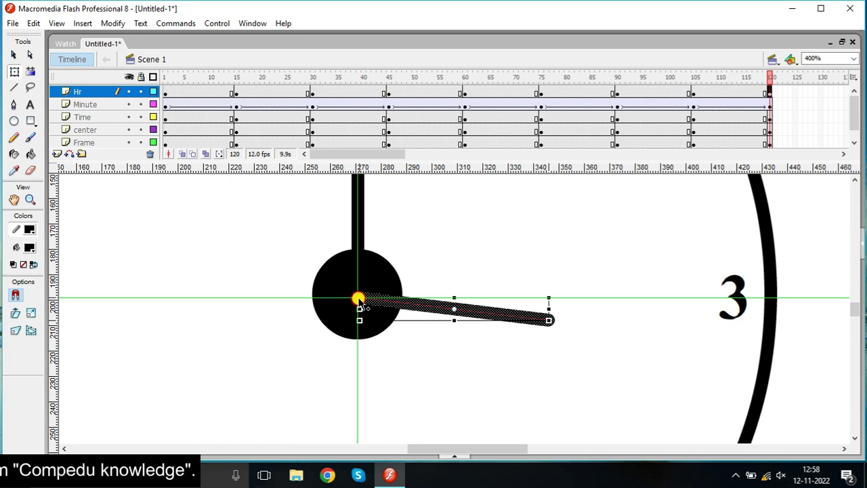
left_click_drag(407, 320, 419, 327)
left_click_drag(556, 330, 555, 339)
- Play the whole clock animation from frame 1 at 100% zoom and test the movie
left_click_drag(759, 82, 6, 54)
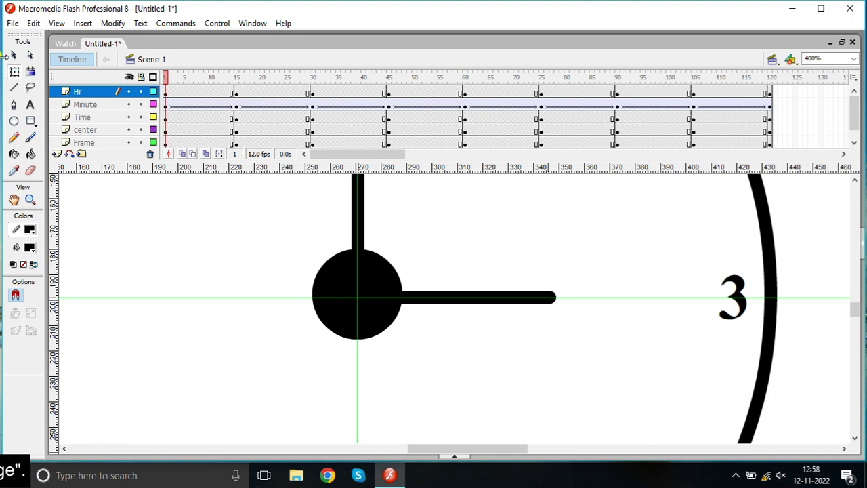
key("ctrl+minus")
key("ctrl+minus")
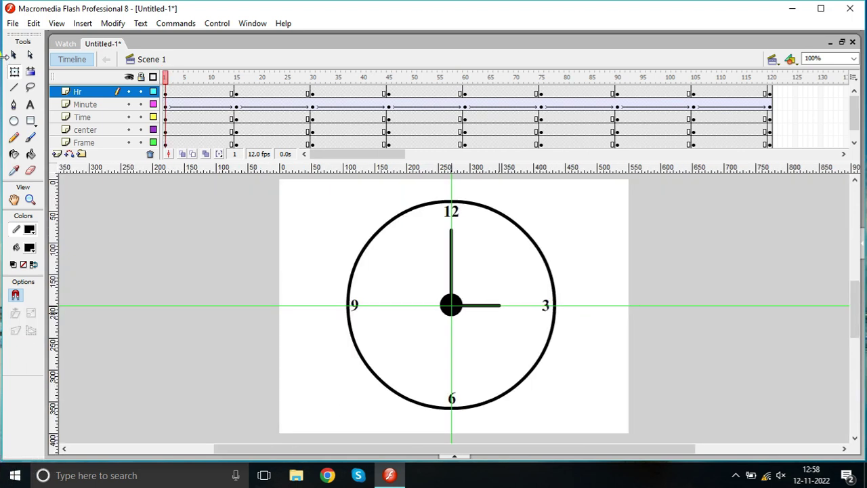
key("Return")
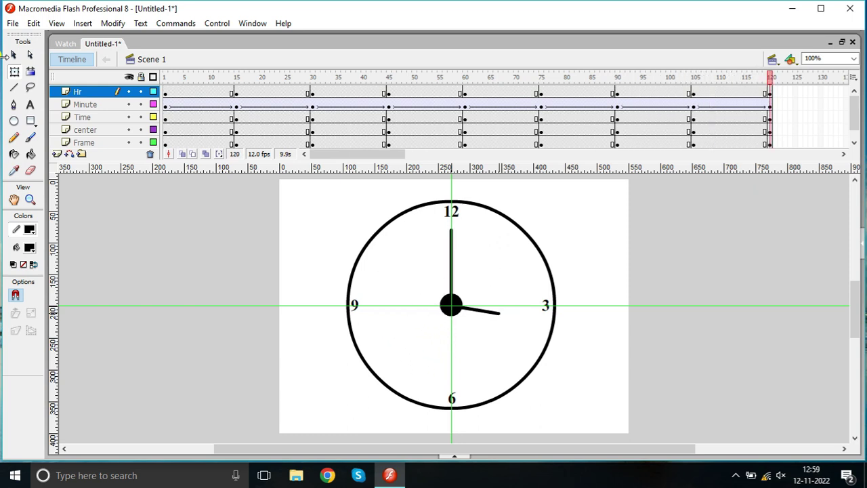
key("ctrl+Return")
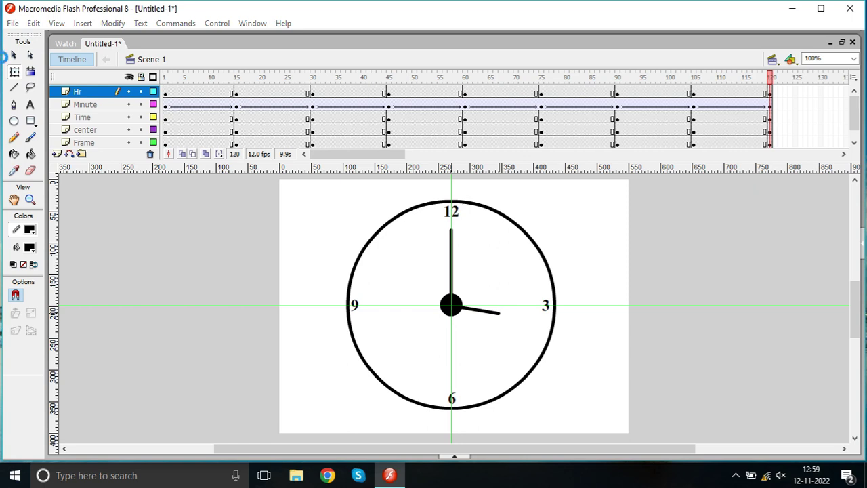